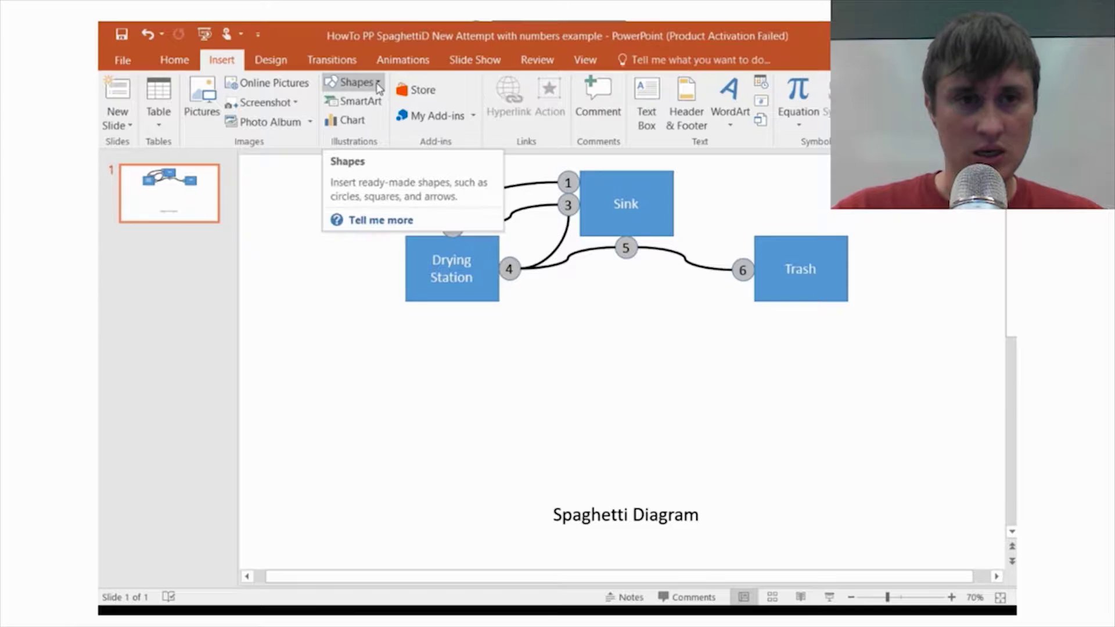
# Step: Draw a blue Flowchart Process rectangle below the Drying Station box
pyautogui.click(378, 85)
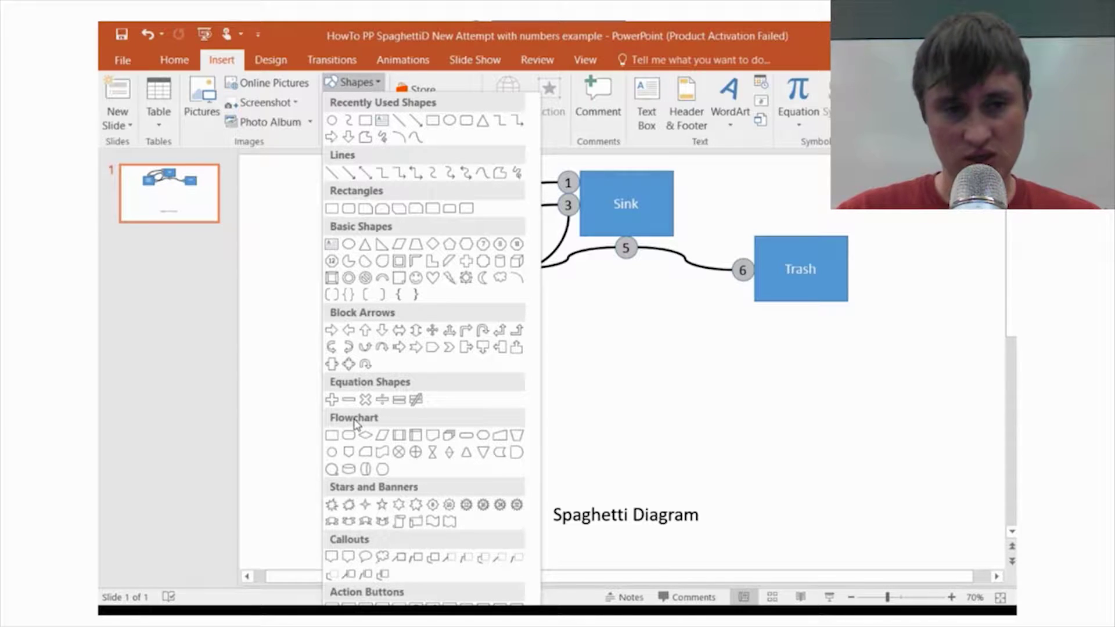
pyautogui.click(332, 435)
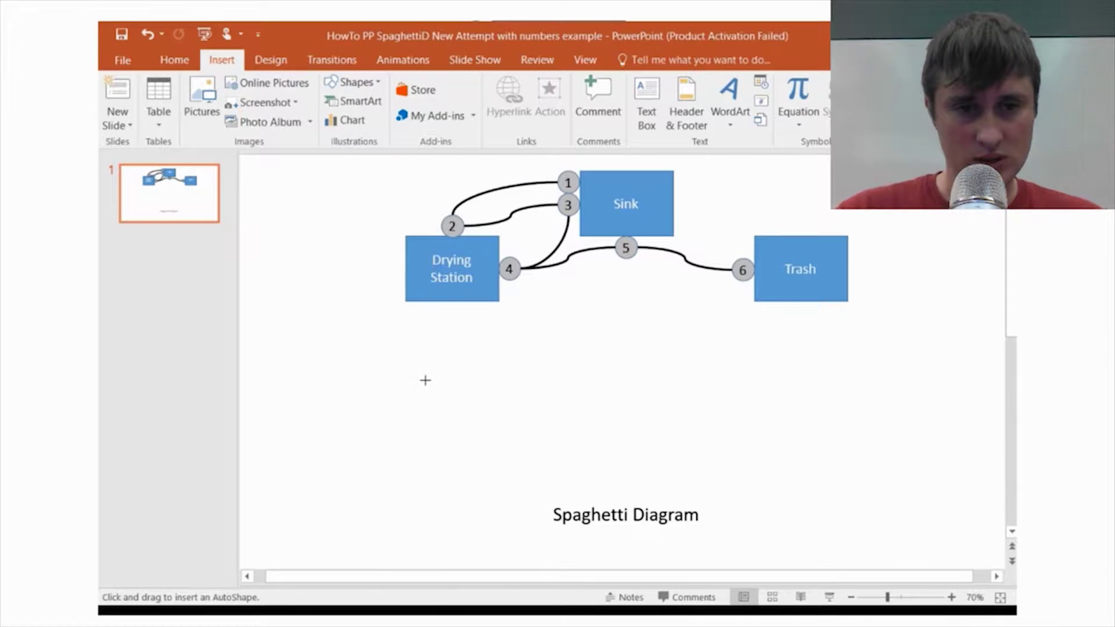
pyautogui.moveTo(406, 381)
pyautogui.mouseDown()
pyautogui.moveTo(500, 439)
pyautogui.moveTo(456, 419)
pyautogui.mouseUp()
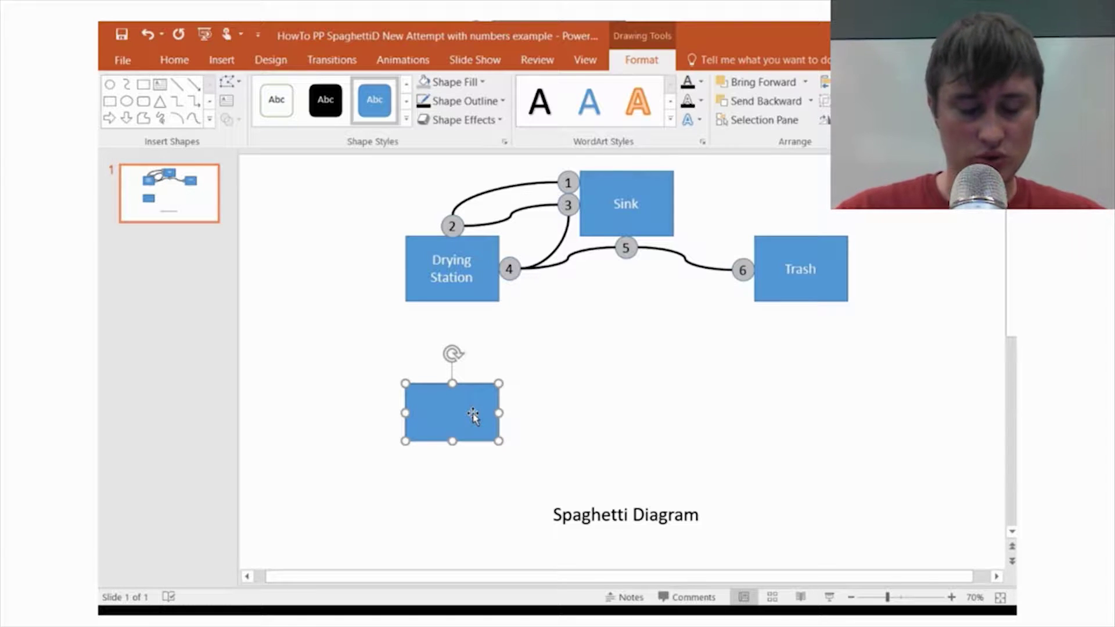
# Step: Paste two copies of the rectangle and place them under Sink and Trash
pyautogui.click(517, 423)
pyautogui.hotkey('ctrl', 'v')
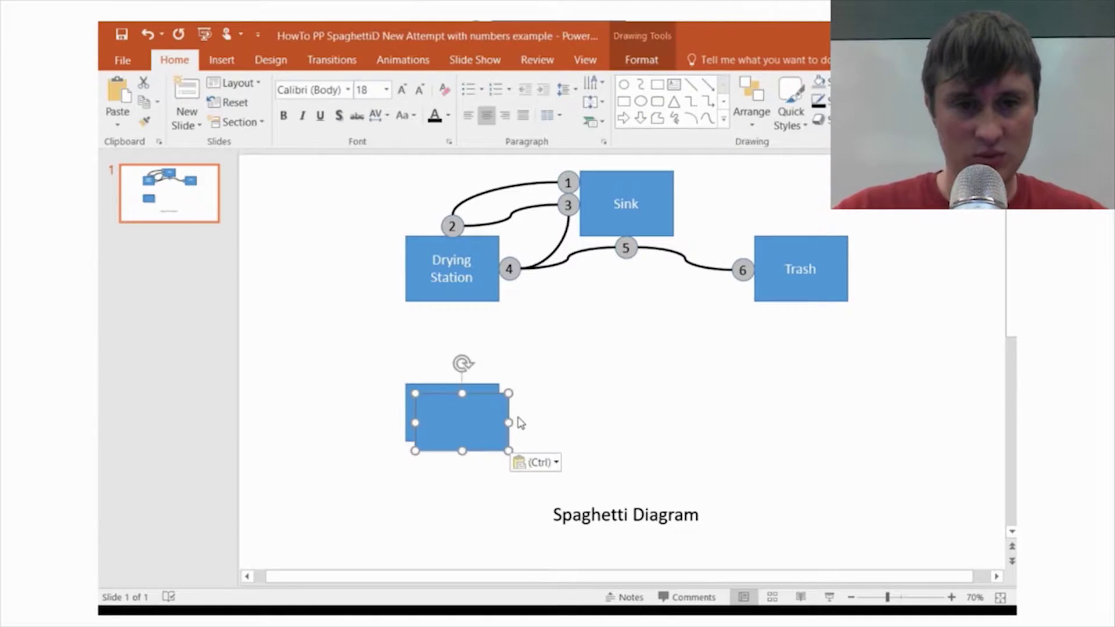
pyautogui.moveTo(510, 404); pyautogui.dragTo(637, 348)
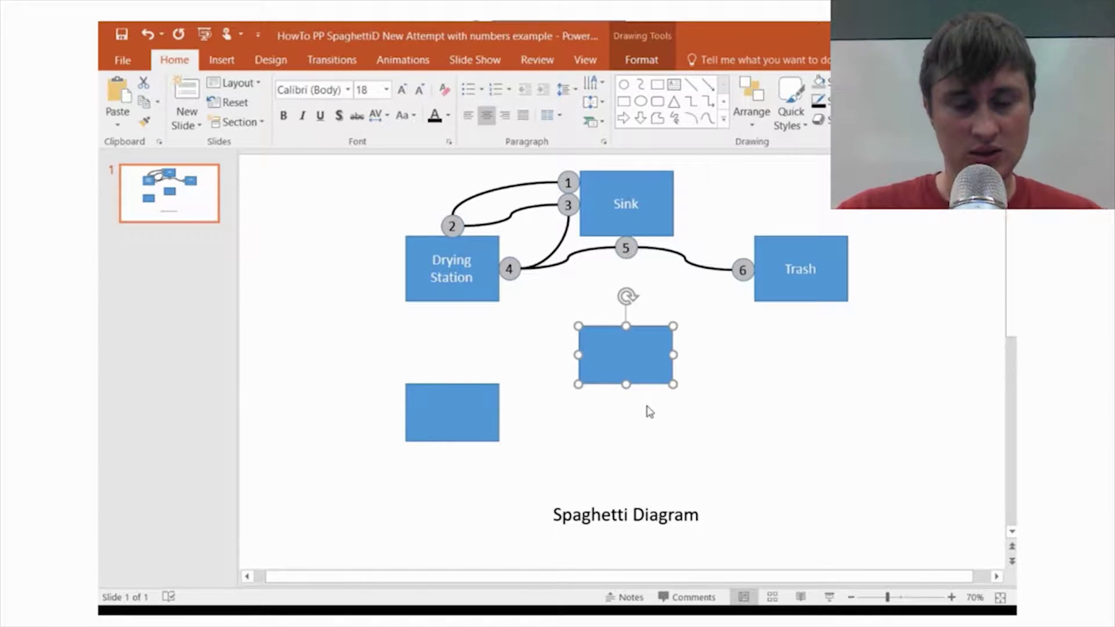
pyautogui.hotkey('ctrl', 'v')
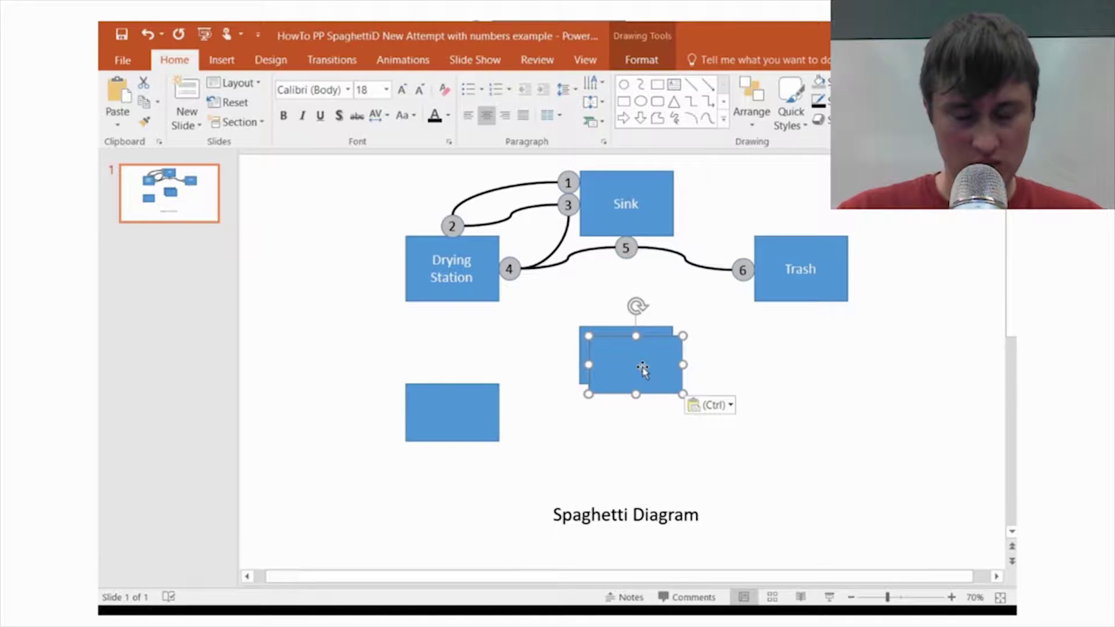
pyautogui.moveTo(642, 367)
pyautogui.mouseDown()
pyautogui.moveTo(784, 425)
pyautogui.moveTo(804, 419)
pyautogui.mouseUp()
pyautogui.click(666, 496)
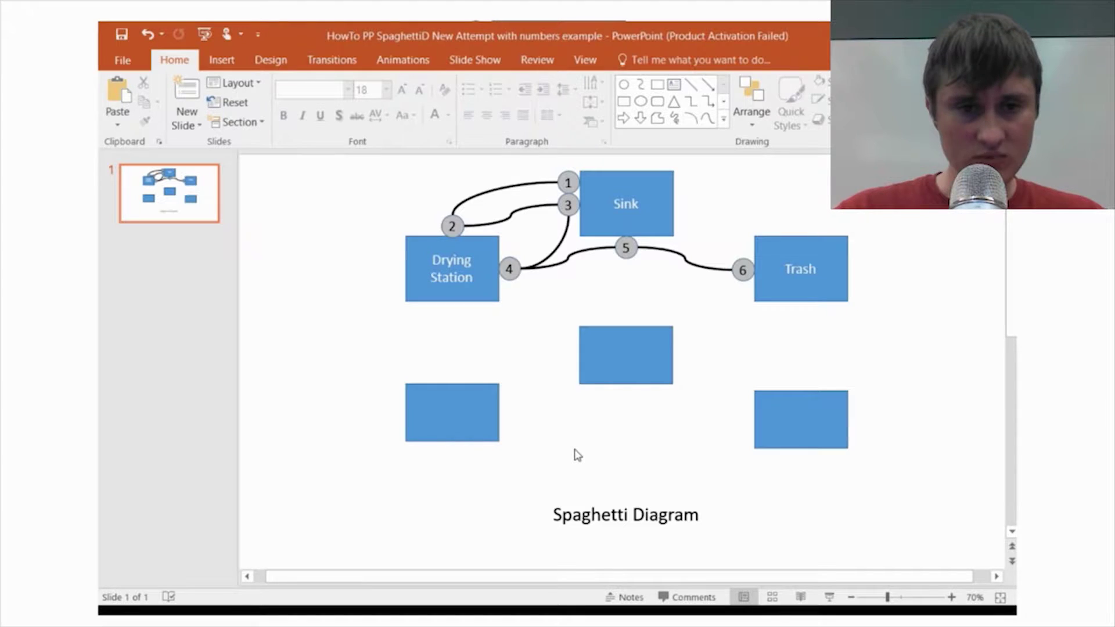
# Step: Label the lower-left box 'Drying Station'
pyautogui.rightClick(456, 411)
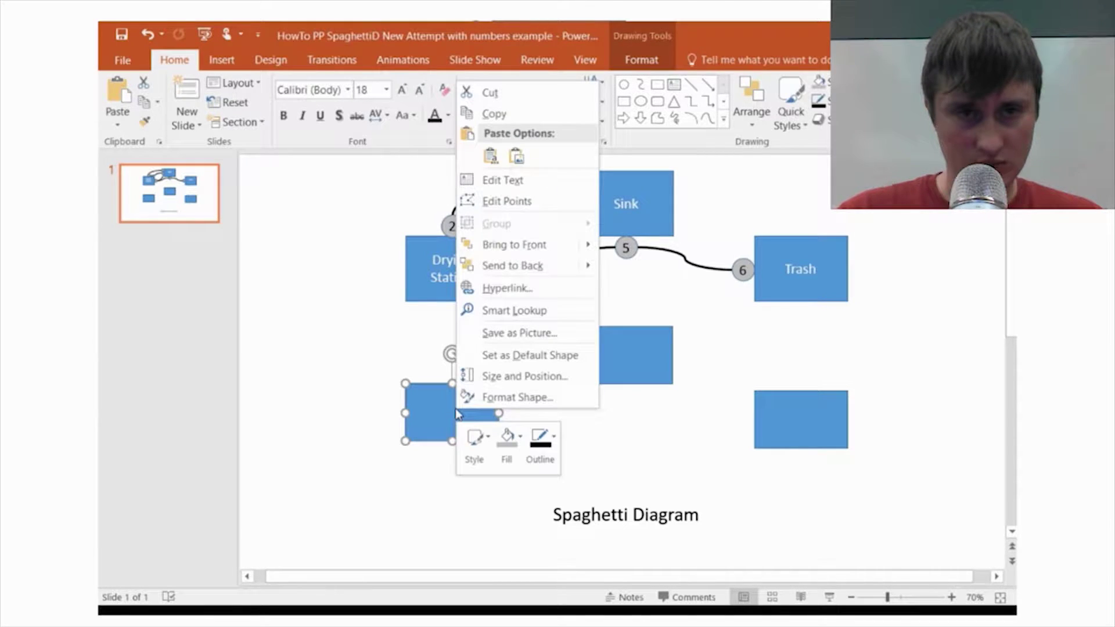
pyautogui.click(502, 178)
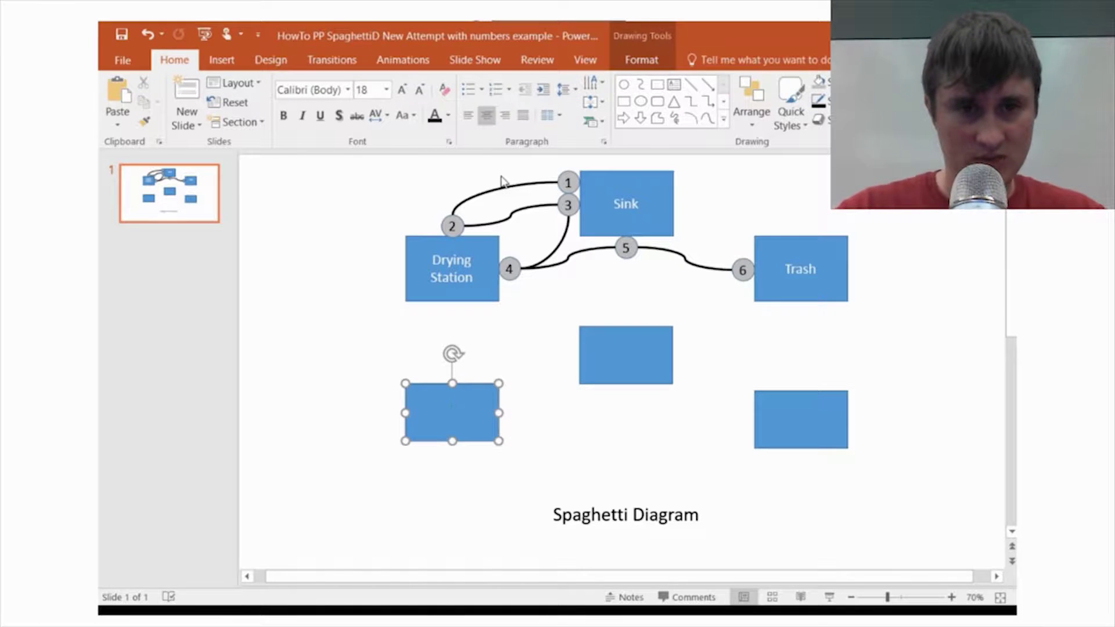
pyautogui.write('Drying')
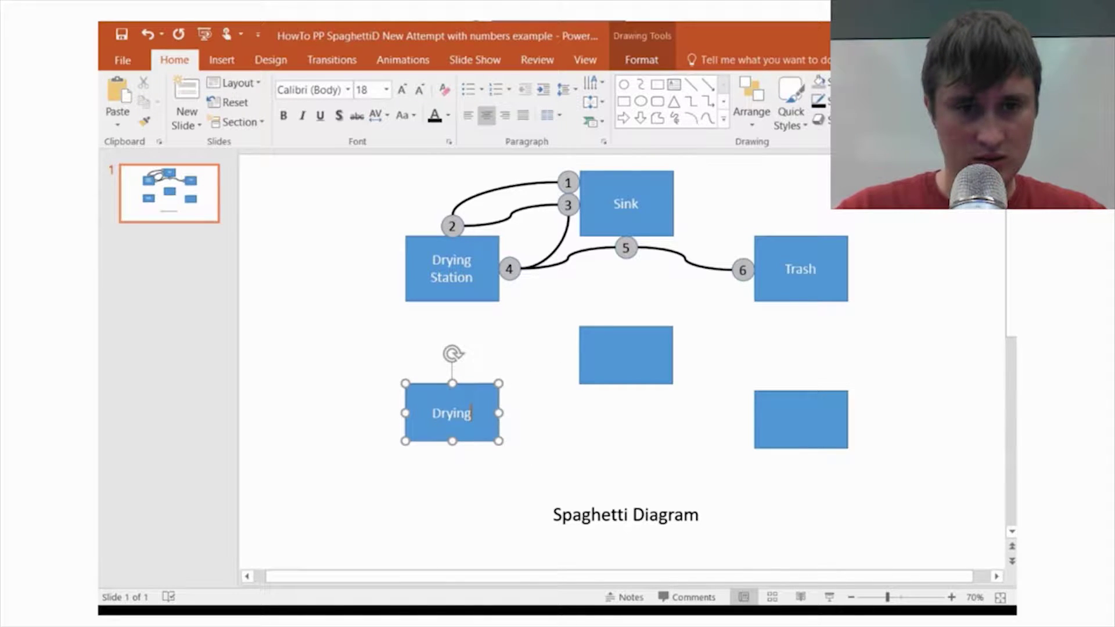
pyautogui.write(' Station')
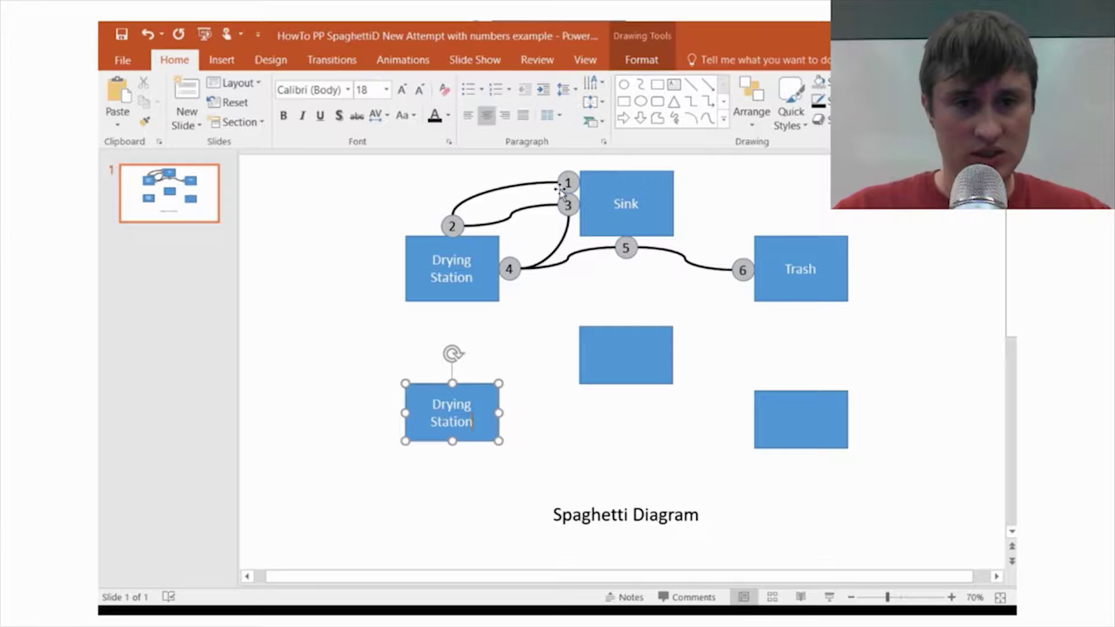
pyautogui.click(557, 417)
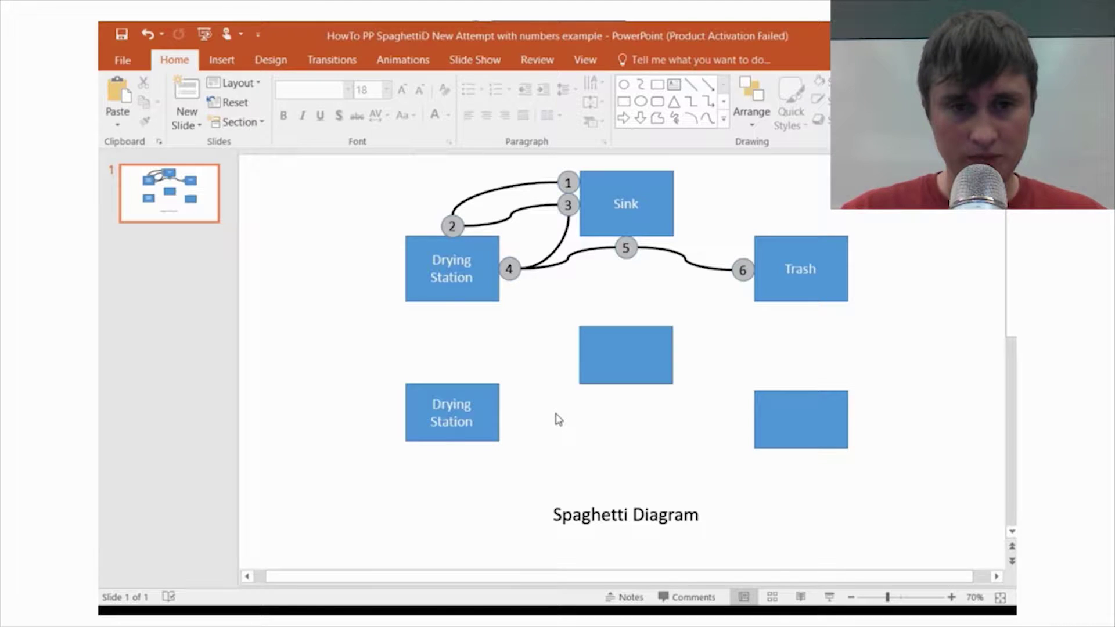
# Step: Label the middle box 'Sink'
pyautogui.click(631, 354)
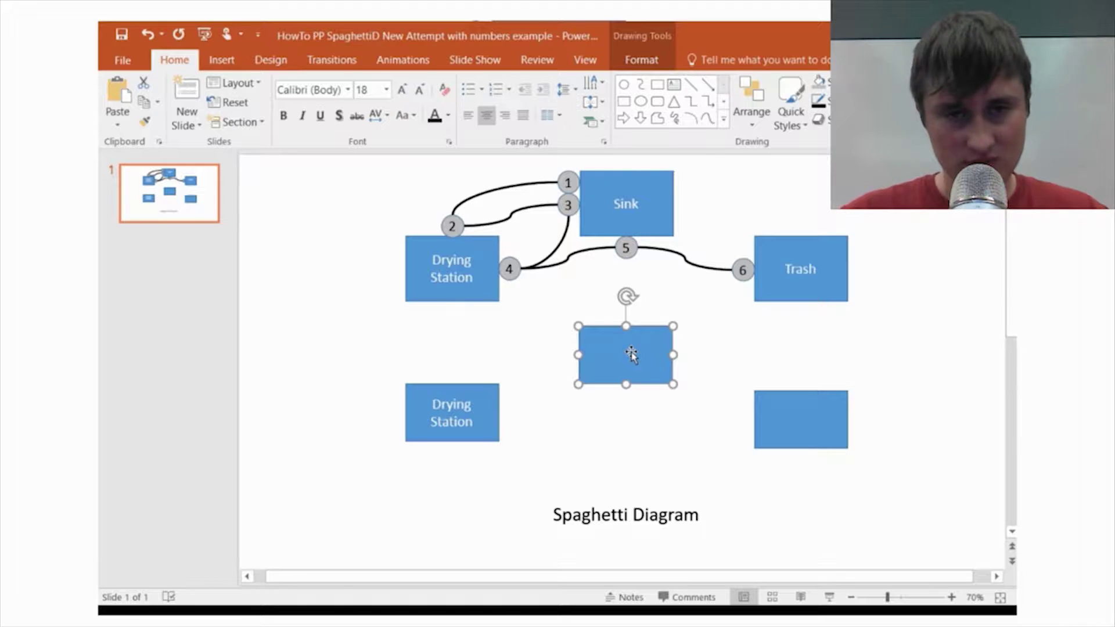
pyautogui.rightClick(632, 356)
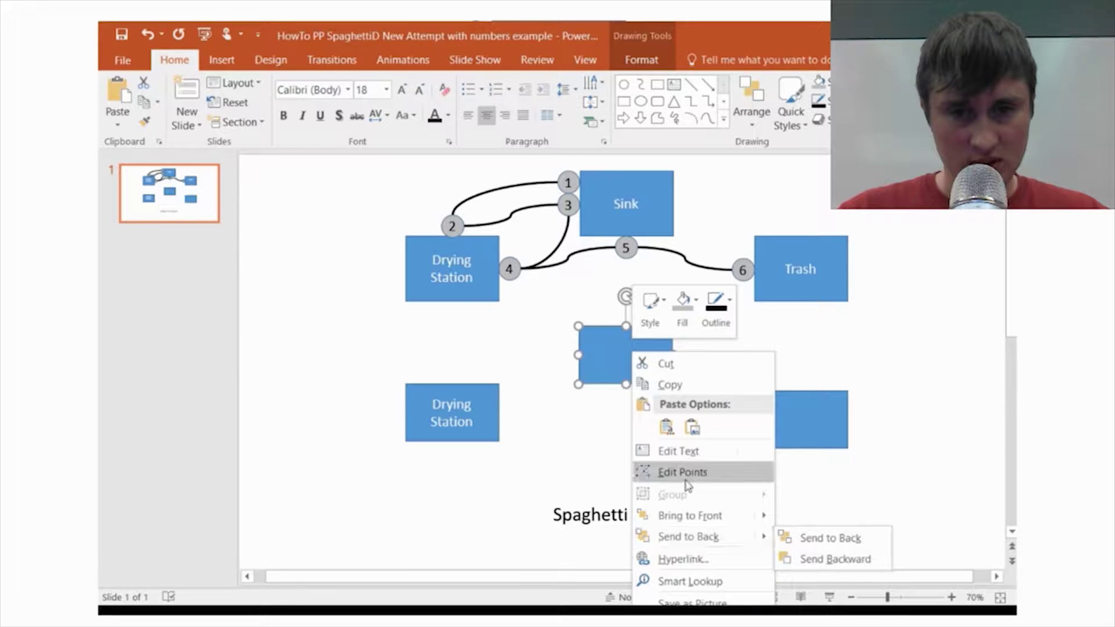
pyautogui.click(681, 457)
pyautogui.write('Sin')
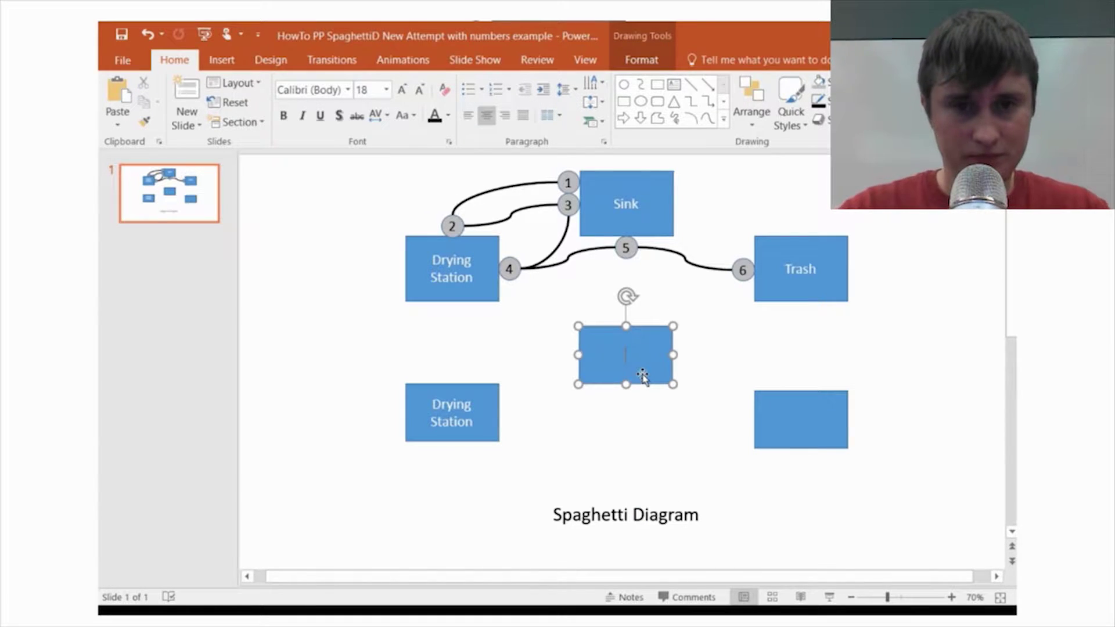
pyautogui.write('k')
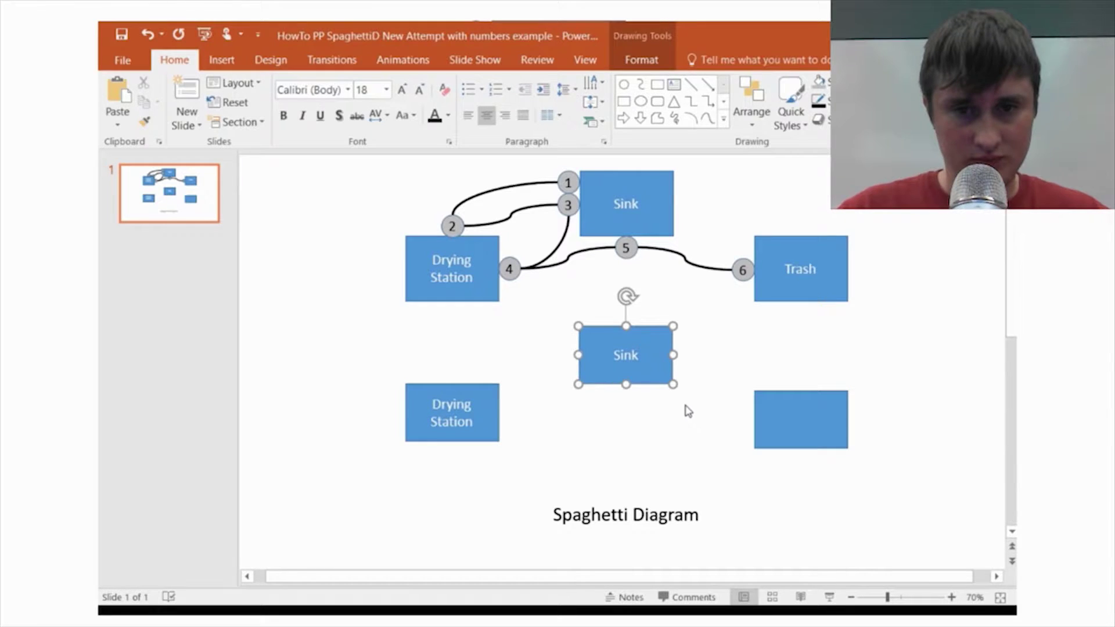
pyautogui.click(688, 412)
# Step: Label the bottom-right box 'Trash'
pyautogui.click(779, 419)
pyautogui.rightClick(779, 419)
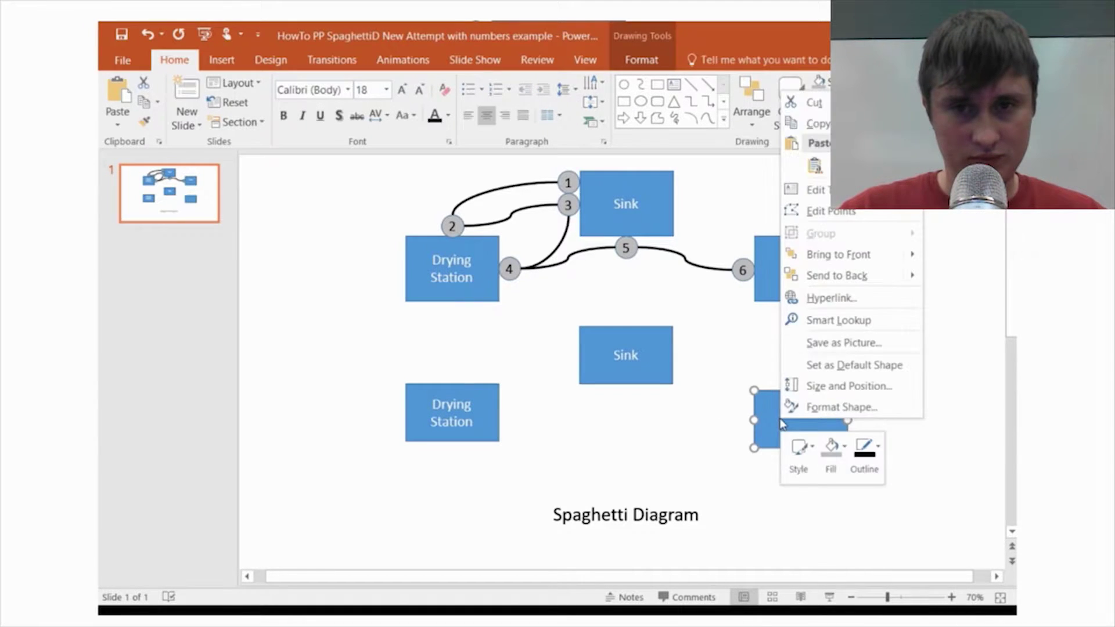
pyautogui.click(816, 190)
pyautogui.write('Trash')
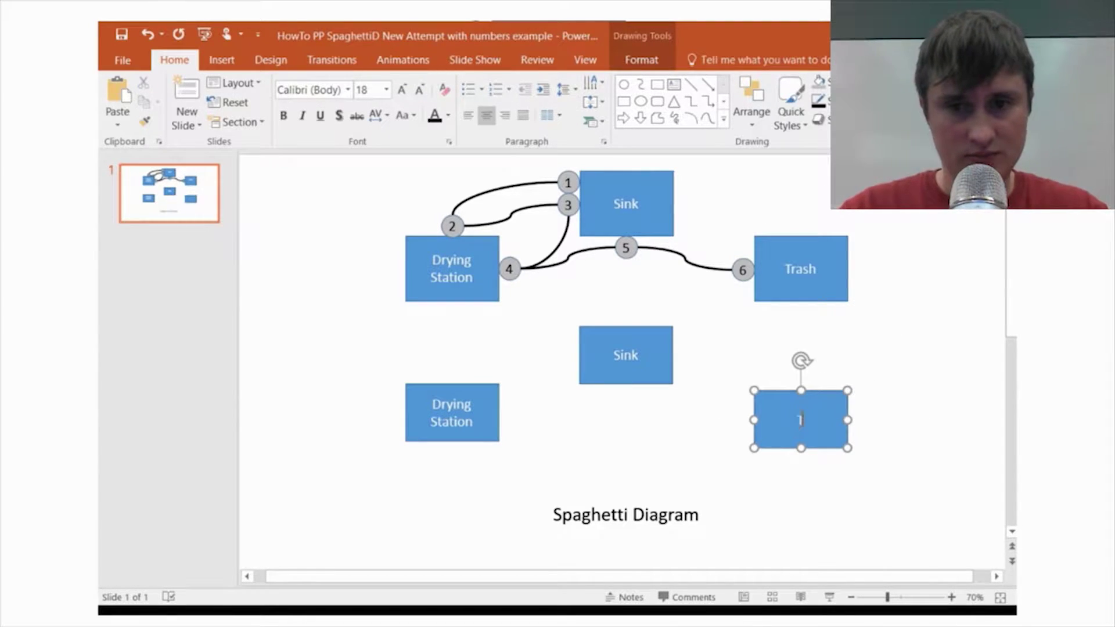
pyautogui.click(647, 431)
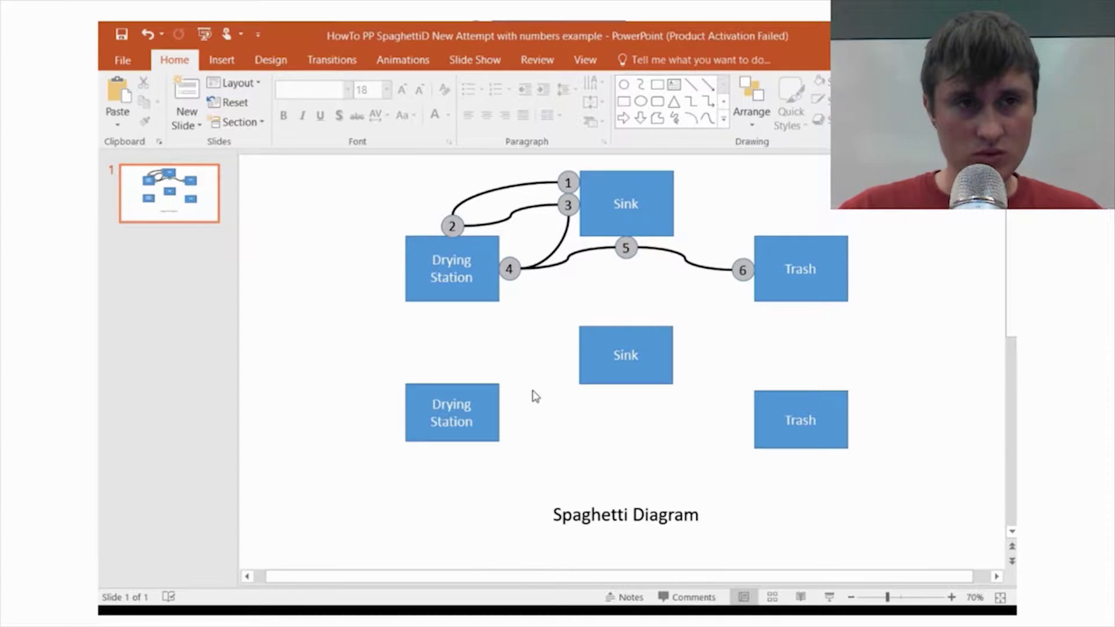
# Step: Draw a small circle above the lower Drying Station, filled White, Background 1, Darker 25%
pyautogui.click(227, 62)
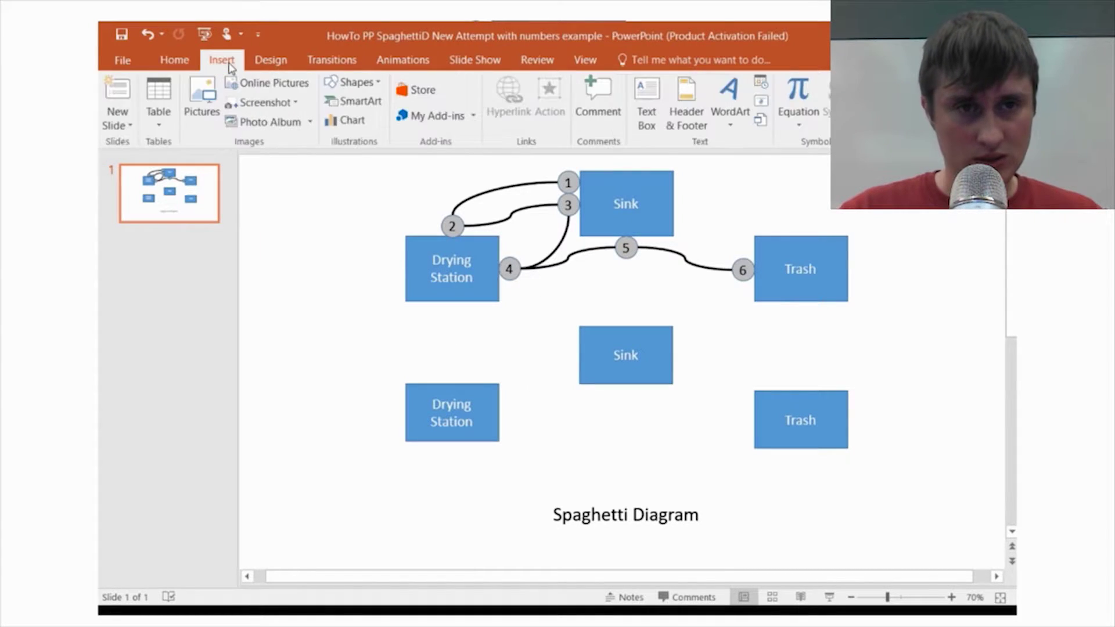
pyautogui.click(377, 87)
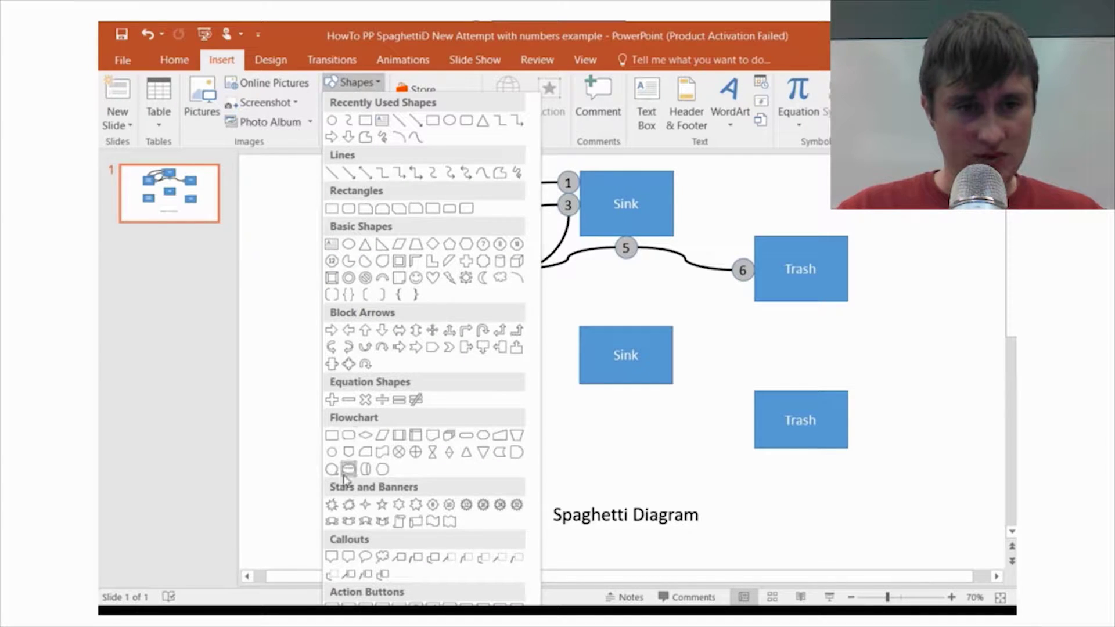
pyautogui.click(335, 452)
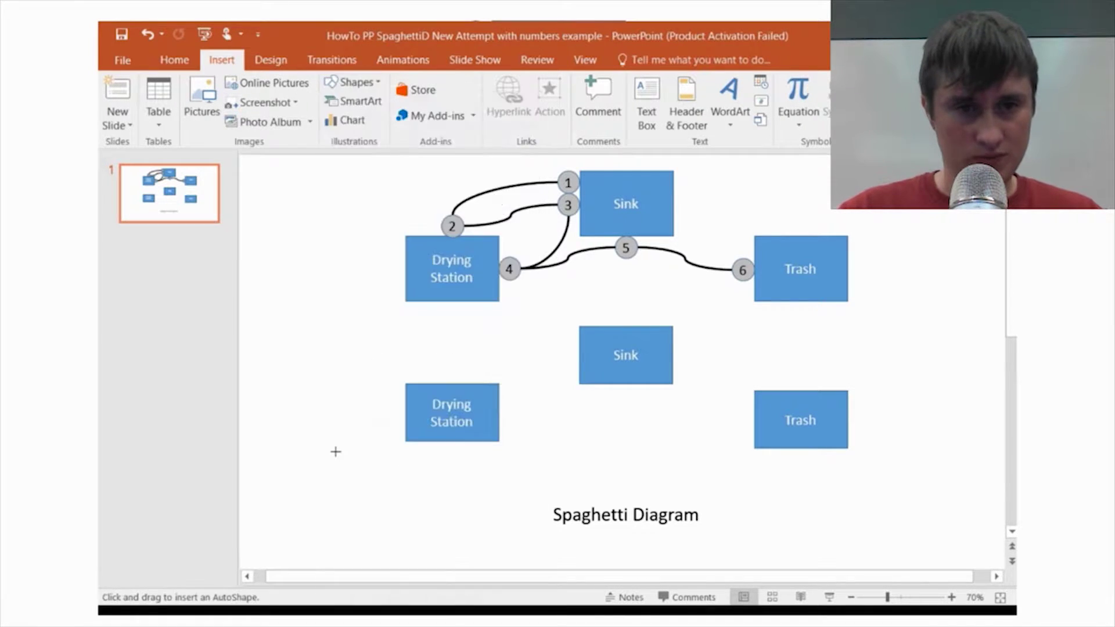
pyautogui.moveTo(439, 355)
pyautogui.mouseDown()
pyautogui.moveTo(468, 378)
pyautogui.moveTo(444, 356)
pyautogui.moveTo(450, 371)
pyautogui.mouseUp()
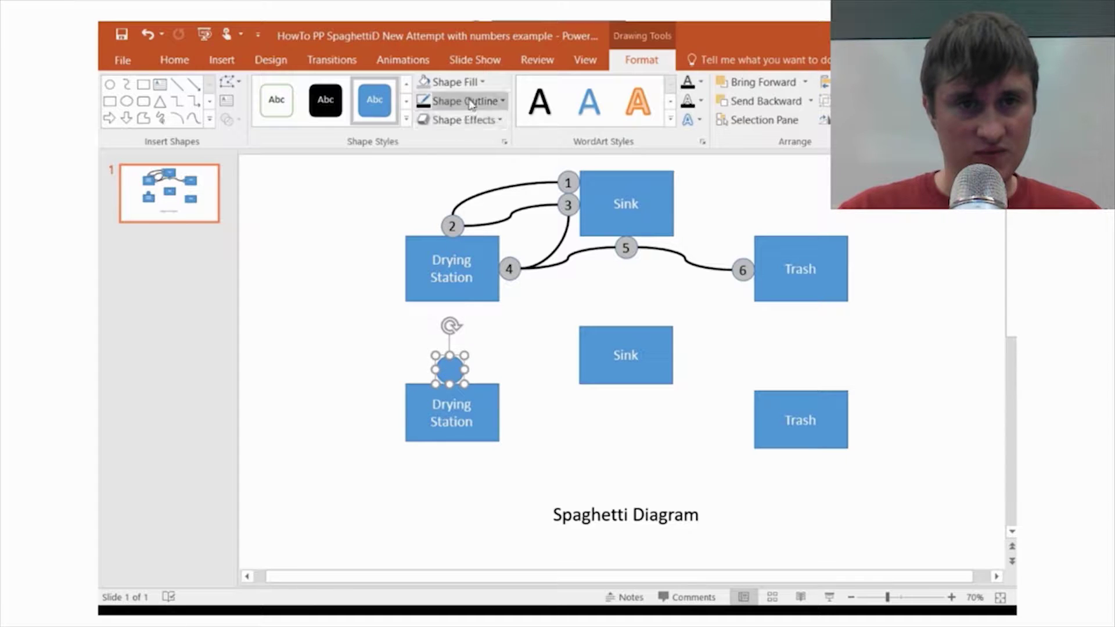
pyautogui.click(482, 83)
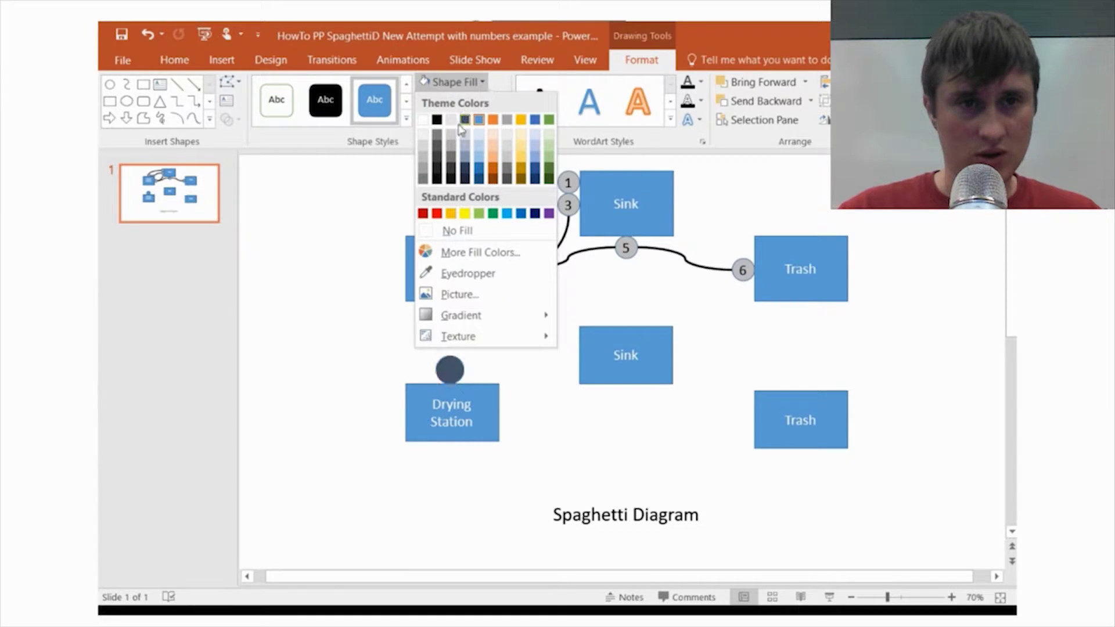
pyautogui.click(426, 159)
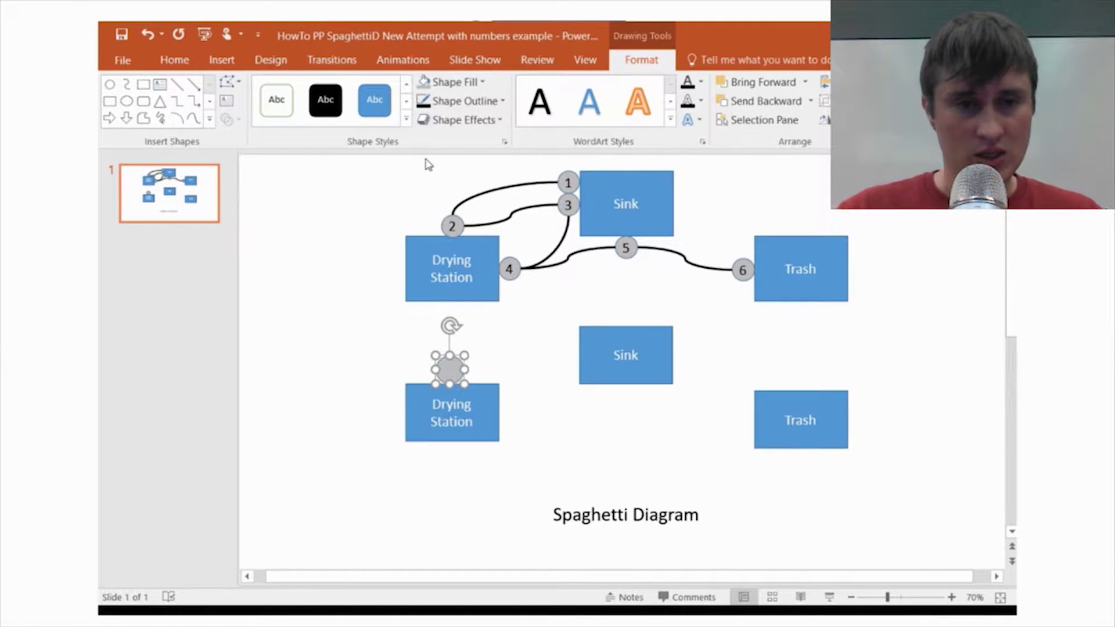
# Step: Put the number 1 inside the circle in a dark font colour
pyautogui.rightClick(452, 368)
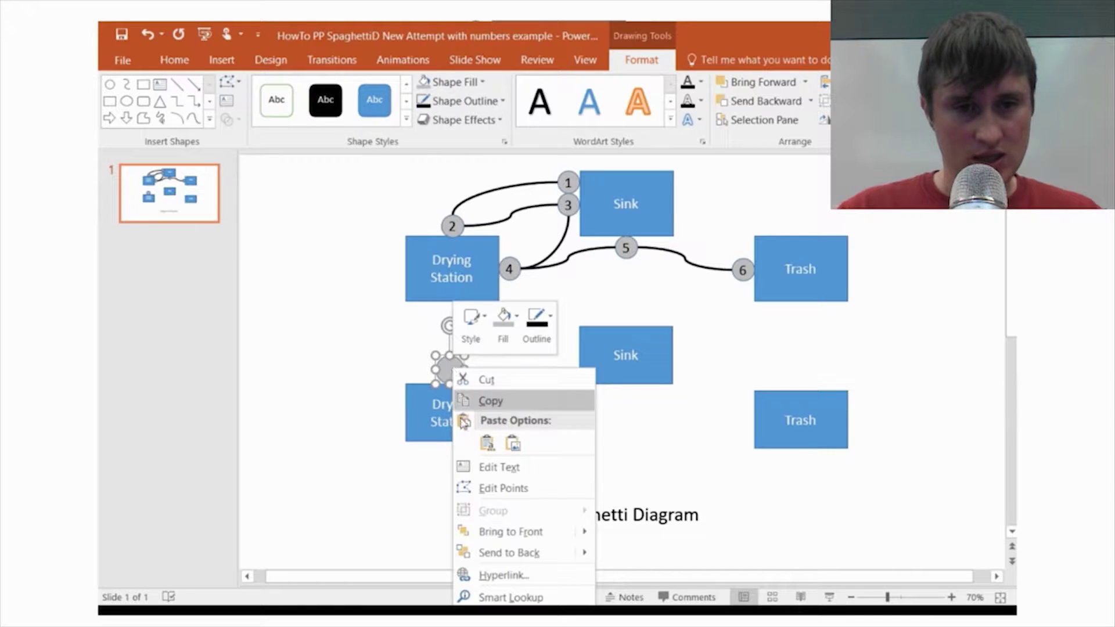
pyautogui.click(493, 469)
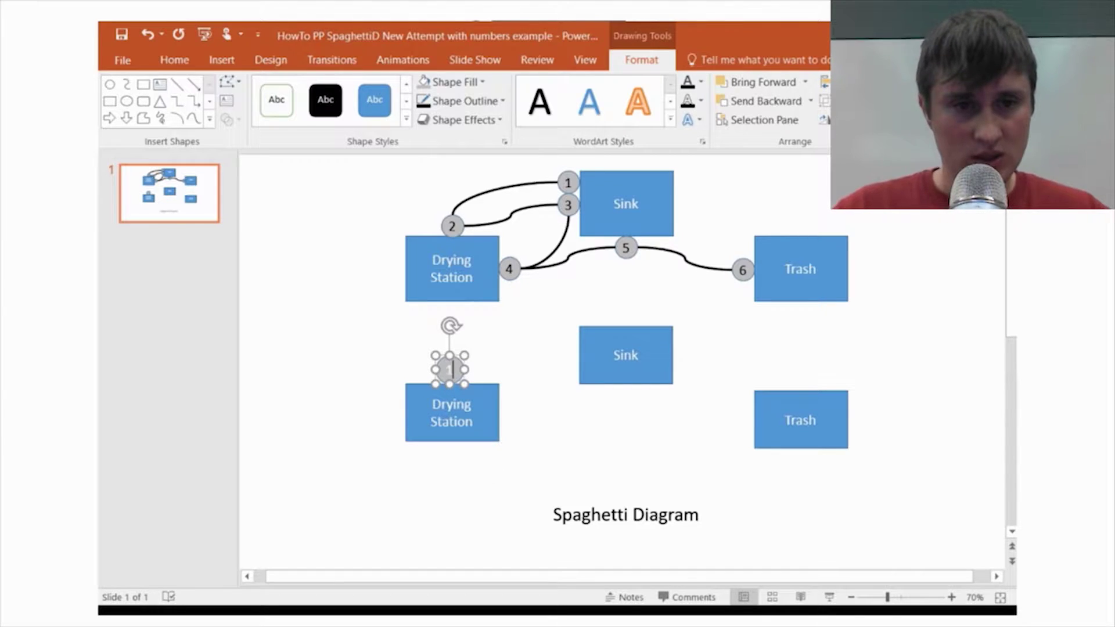
pyautogui.doubleClick(449, 372)
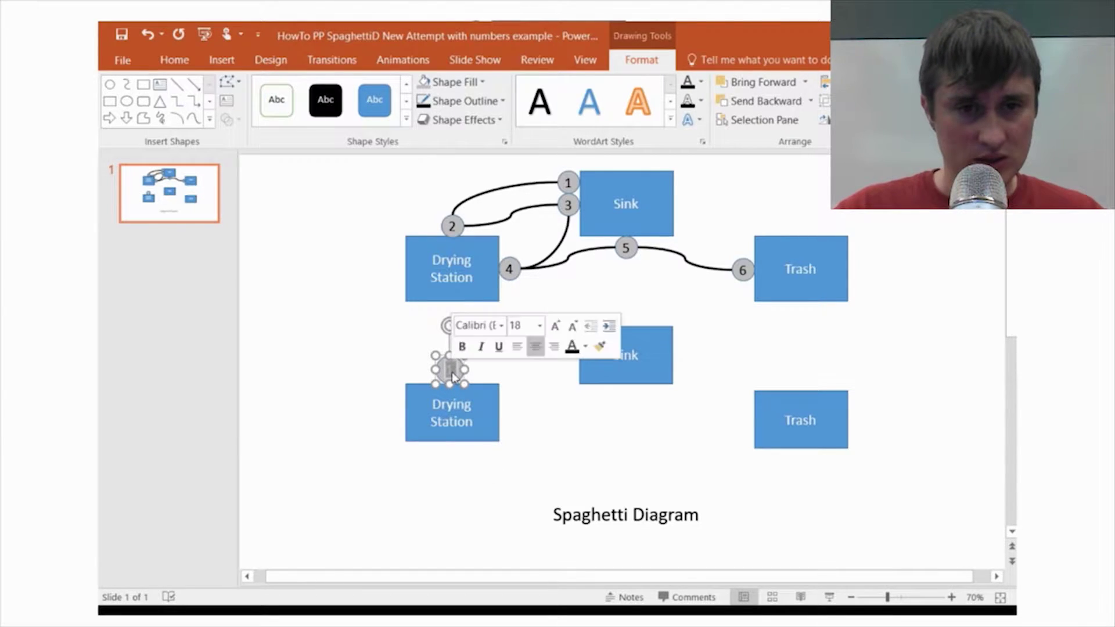
pyautogui.click(572, 347)
pyautogui.click(545, 400)
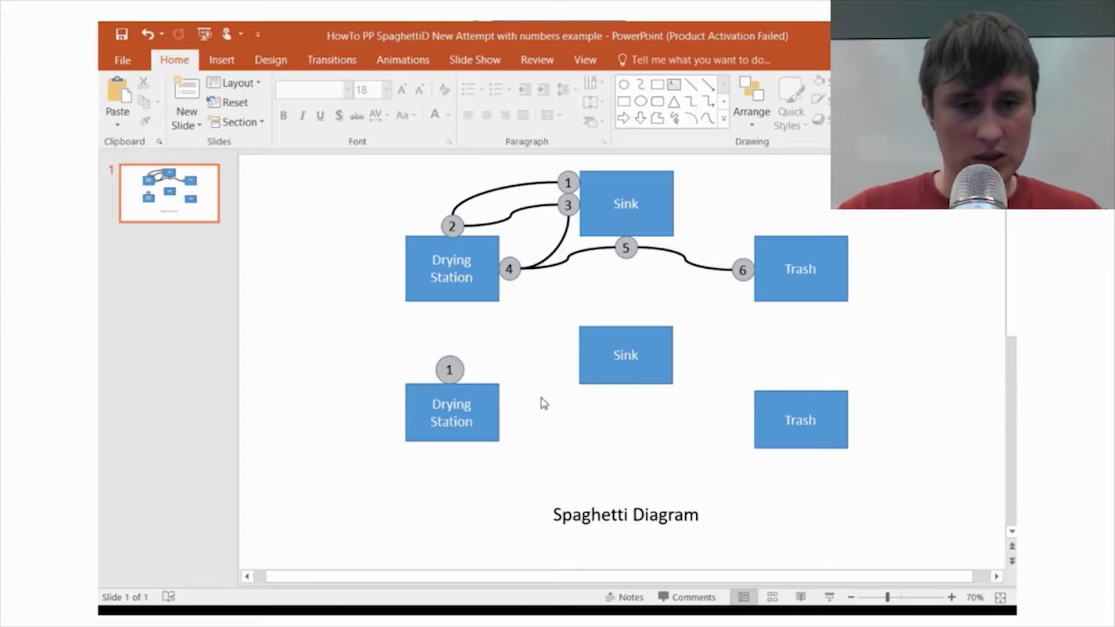
# Step: Paste copies of the gray 1 circle and place them at the lower Sink's left edge and below it
pyautogui.click(461, 379)
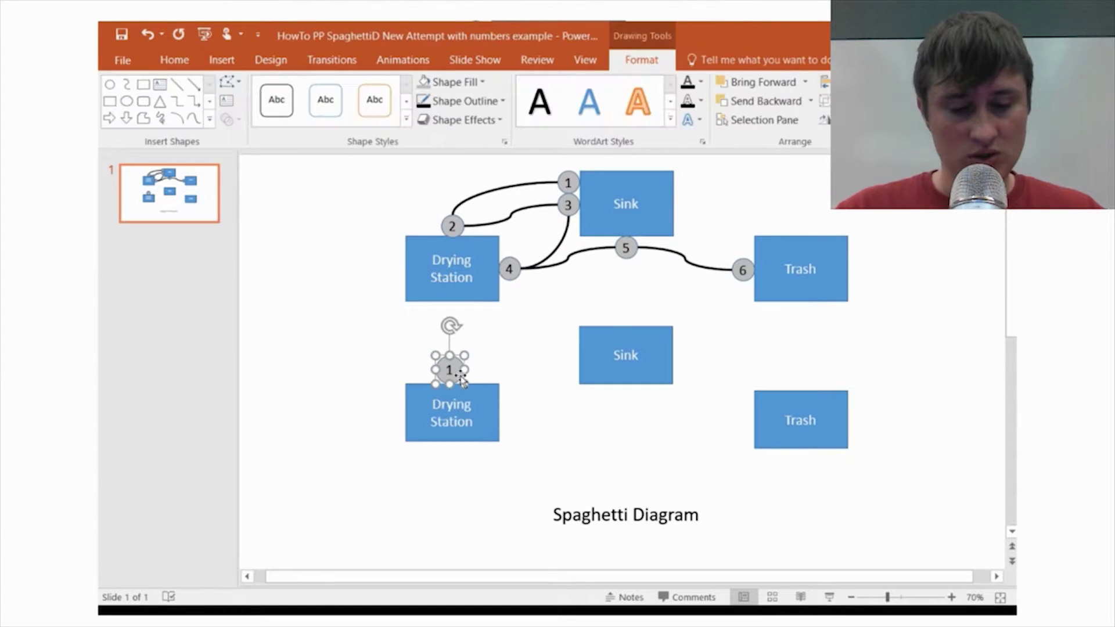
pyautogui.click(553, 428)
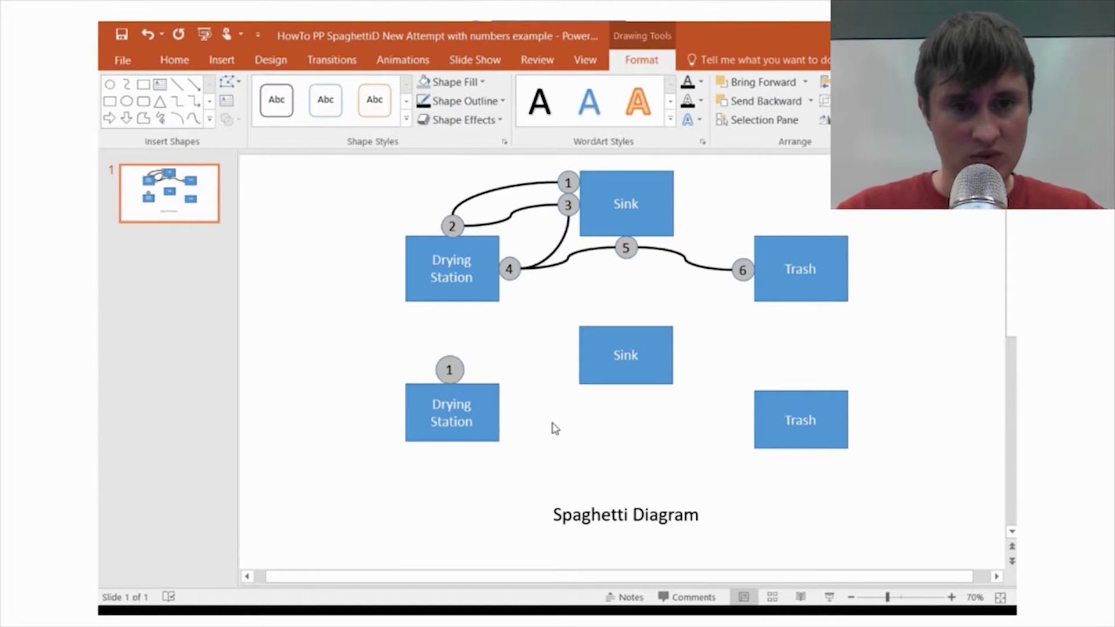
pyautogui.hotkey('ctrl', 'v')
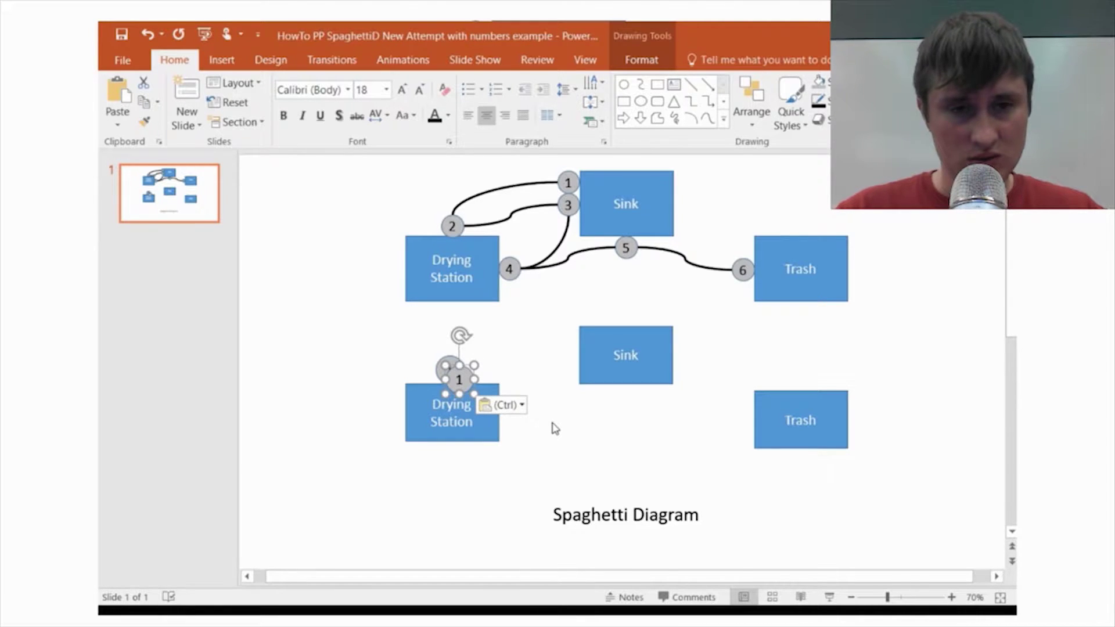
pyautogui.hotkey('ctrl', 'v')
pyautogui.hotkey('ctrl', 'v')
pyautogui.hotkey('ctrl', 'v')
pyautogui.hotkey('ctrl', 'v')
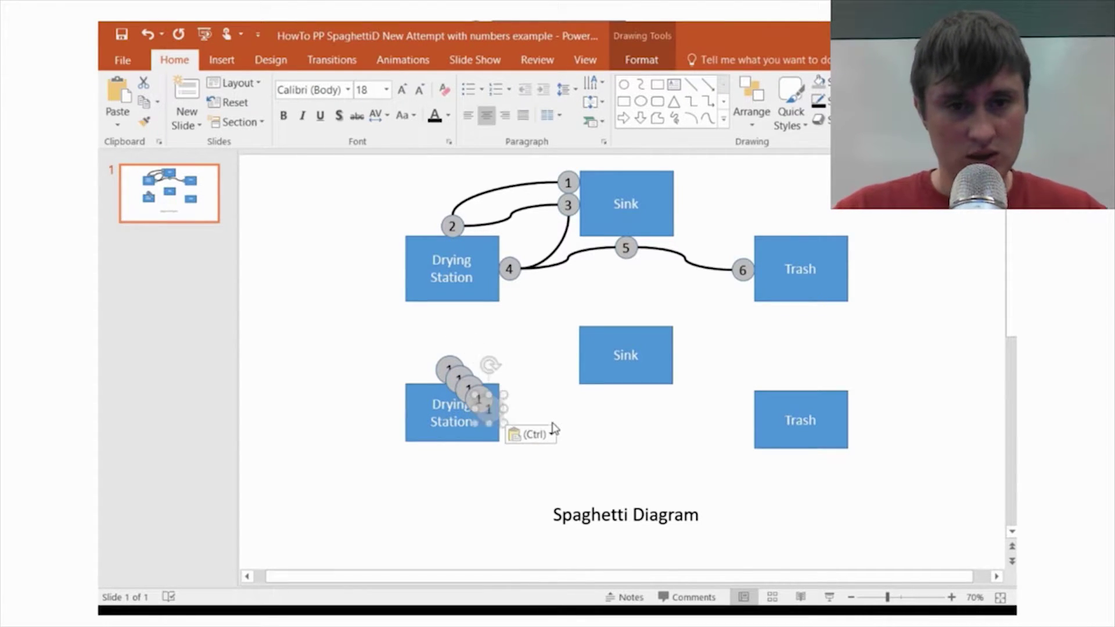
pyautogui.moveTo(506, 424); pyautogui.dragTo(572, 368)
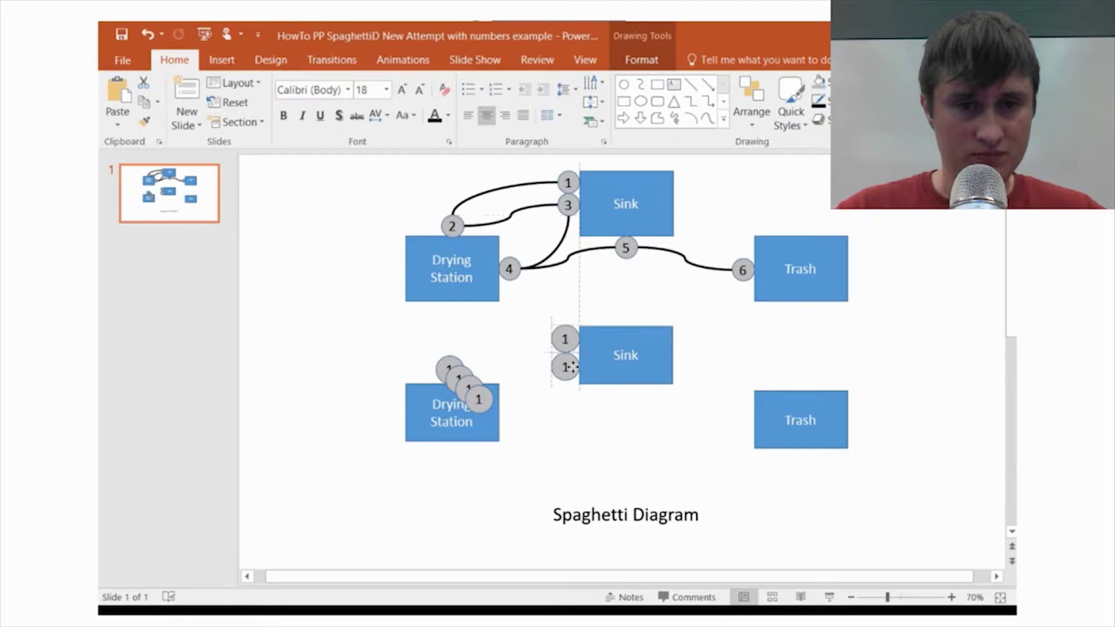
pyautogui.click(479, 401)
pyautogui.click(524, 405)
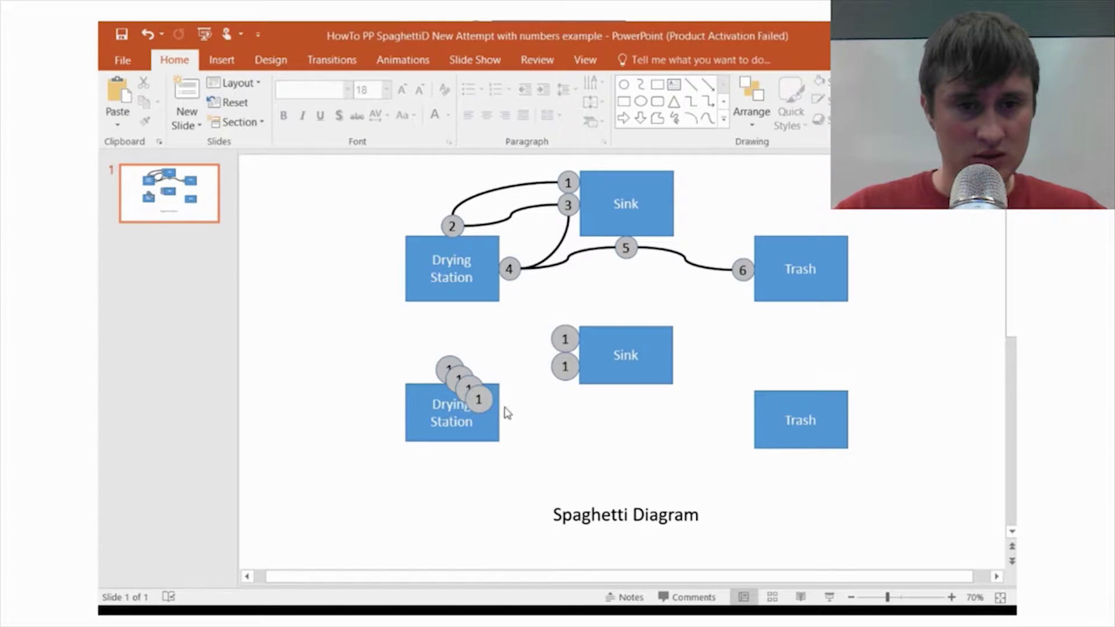
pyautogui.moveTo(482, 400); pyautogui.dragTo(634, 405)
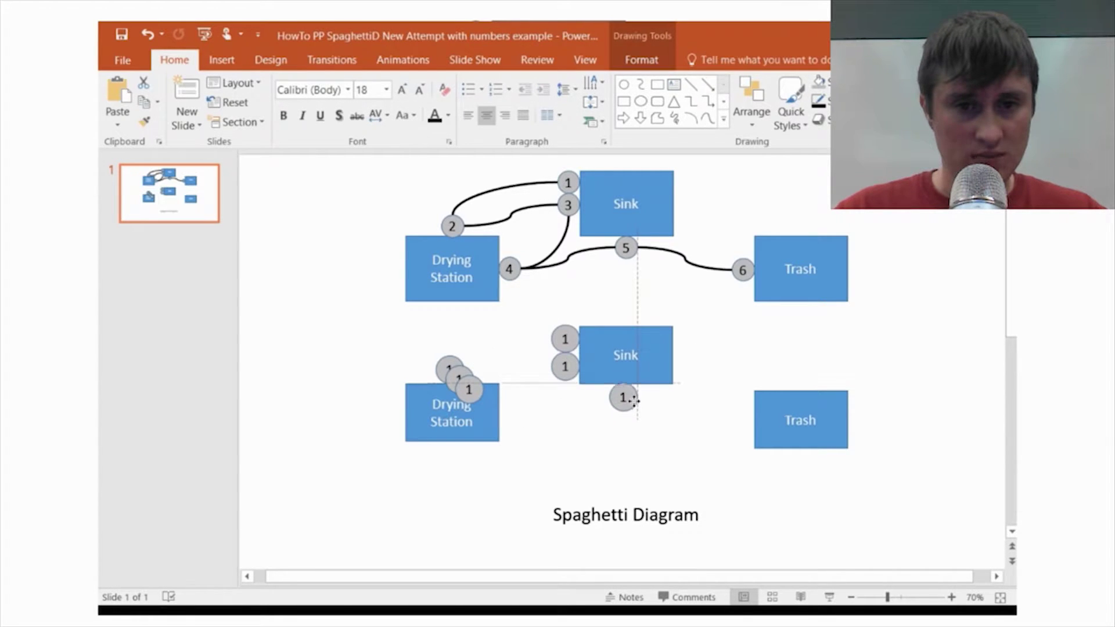
pyautogui.moveTo(634, 398); pyautogui.dragTo(638, 401)
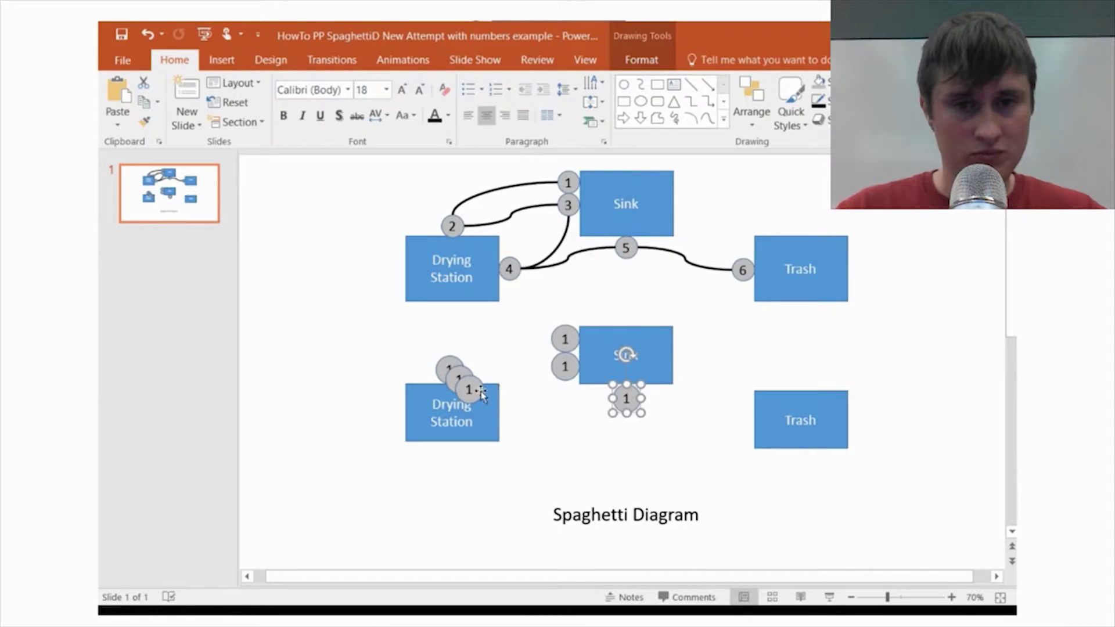
# Step: Place circle copies beside the lower Trash and Drying Station's right side, nudging Trash upward
pyautogui.moveTo(470, 390); pyautogui.dragTo(749, 420)
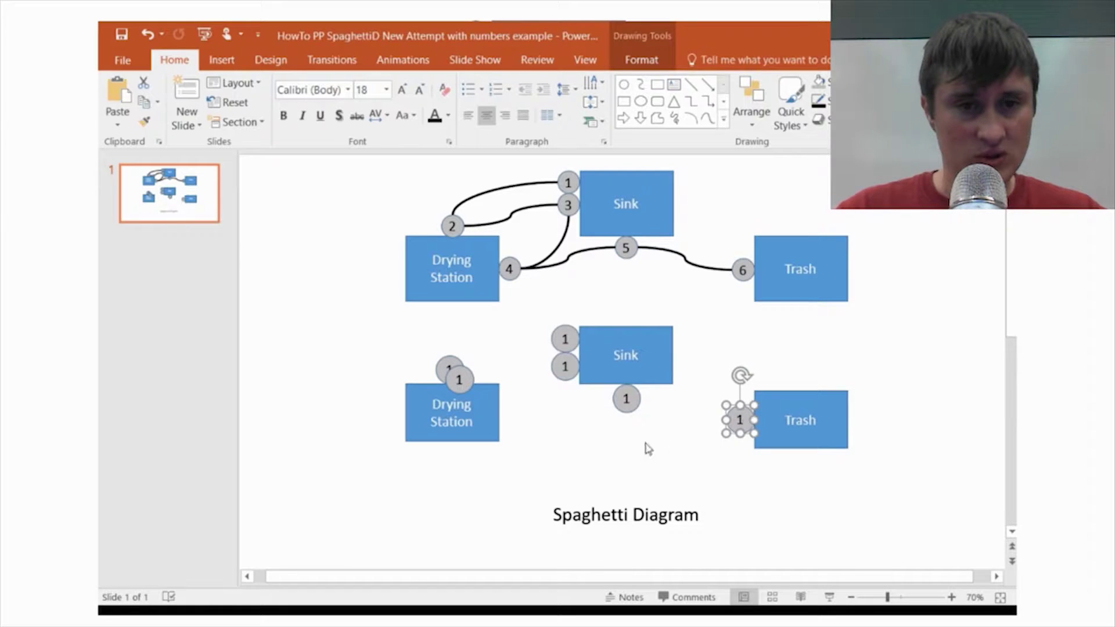
pyautogui.click(463, 382)
pyautogui.moveTo(462, 381)
pyautogui.mouseDown()
pyautogui.moveTo(540, 405)
pyautogui.moveTo(520, 417)
pyautogui.mouseUp()
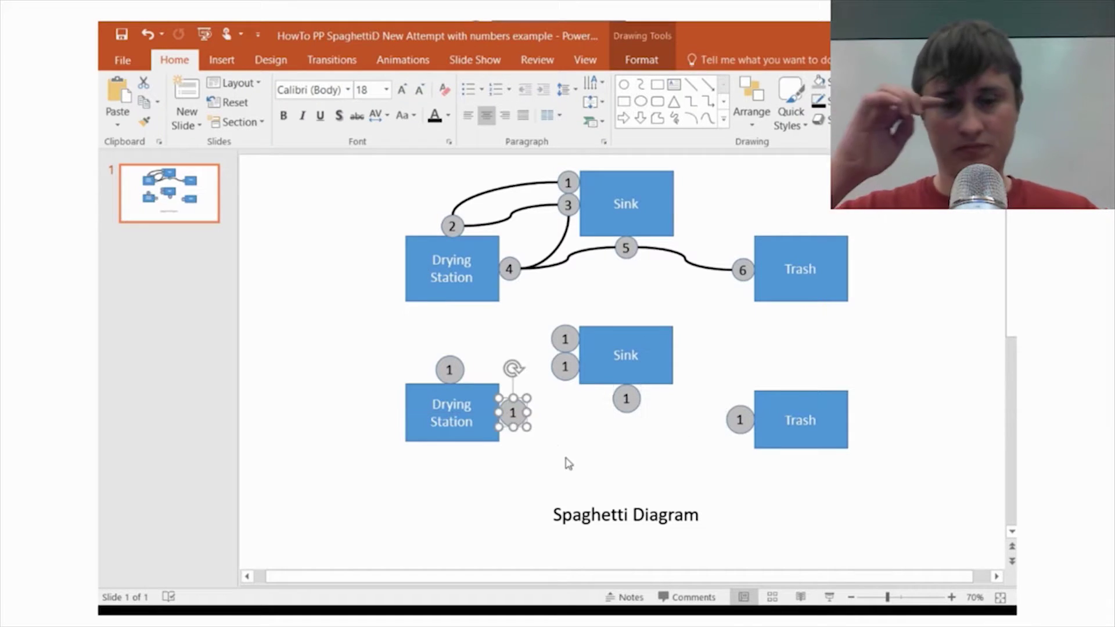
pyautogui.click(568, 470)
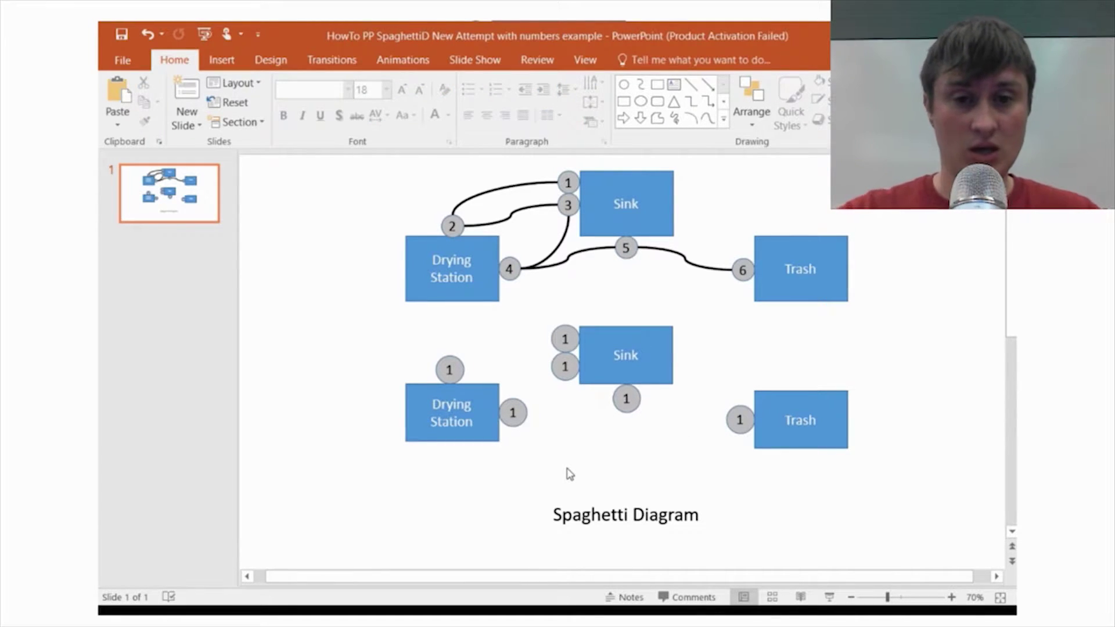
pyautogui.moveTo(793, 400); pyautogui.dragTo(793, 393)
pyautogui.moveTo(740, 419); pyautogui.dragTo(744, 413)
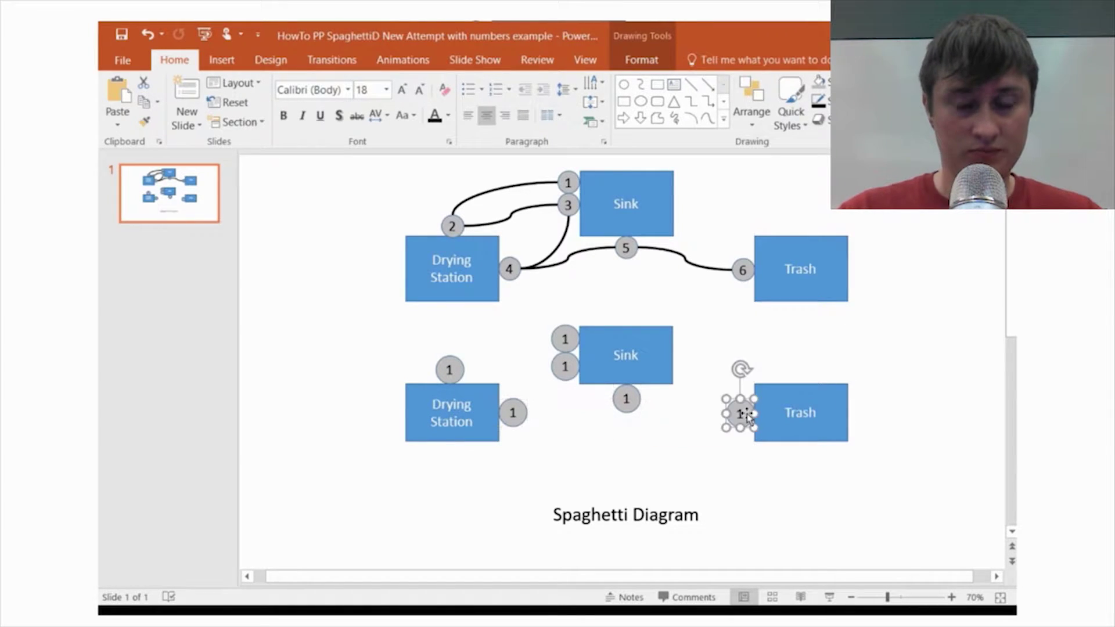
pyautogui.click(757, 486)
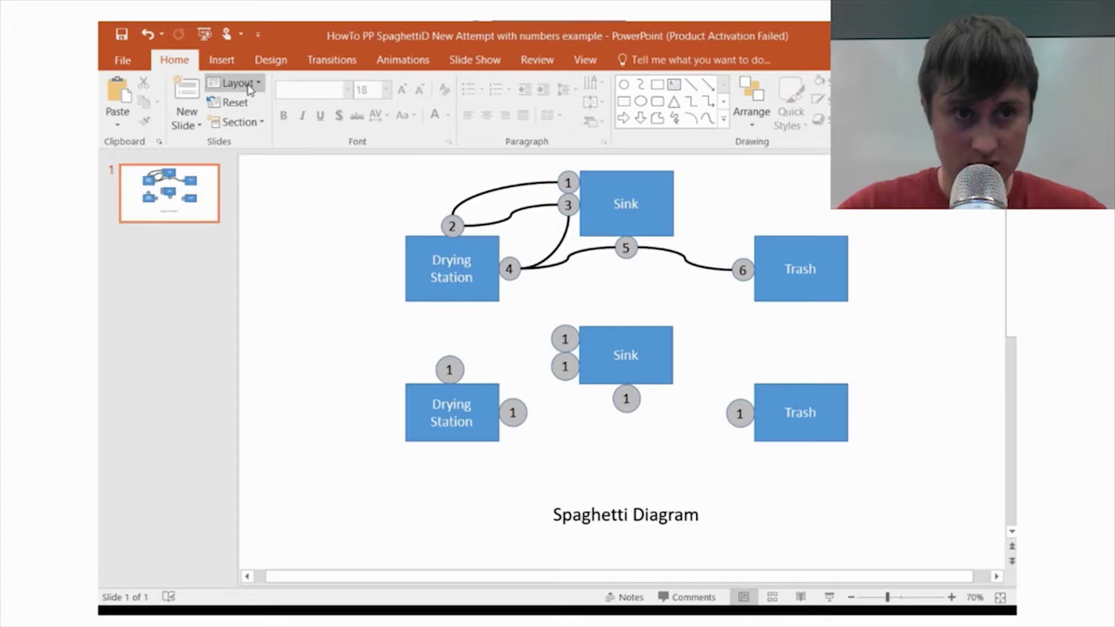
# Step: Draw a dark curved connector from the lower Sink's circle to the circle above Drying Station
pyautogui.click(225, 65)
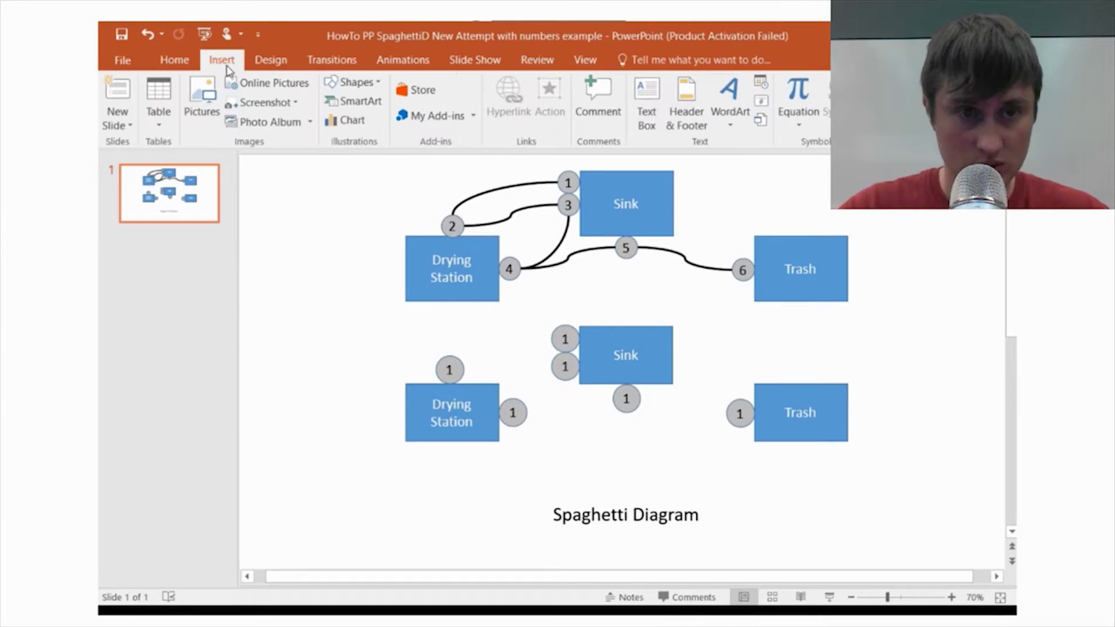
pyautogui.click(357, 81)
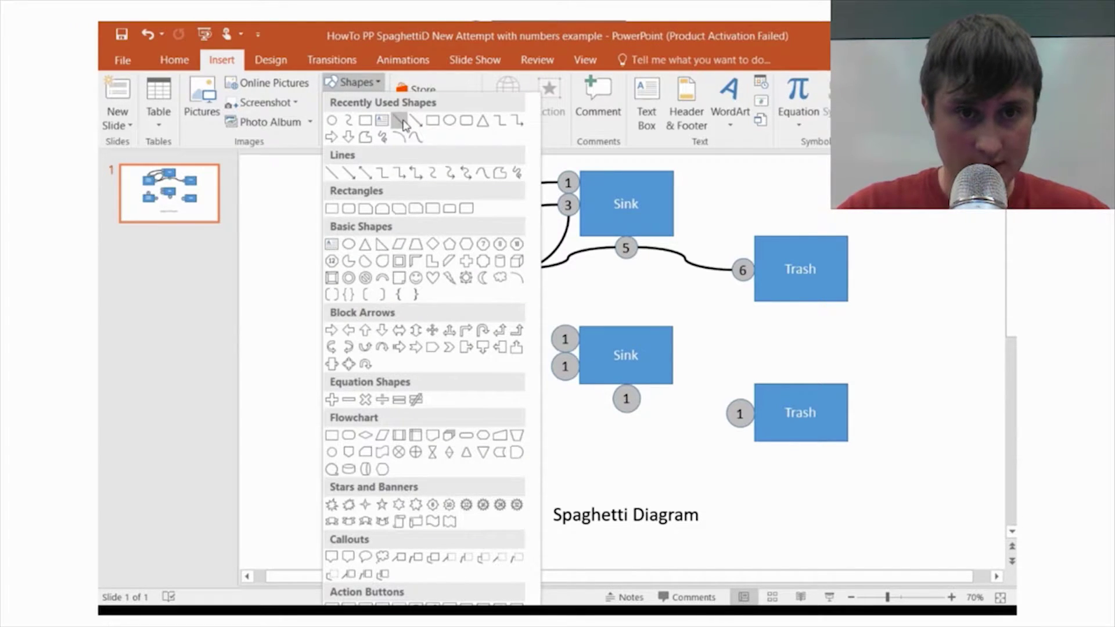
pyautogui.click(433, 177)
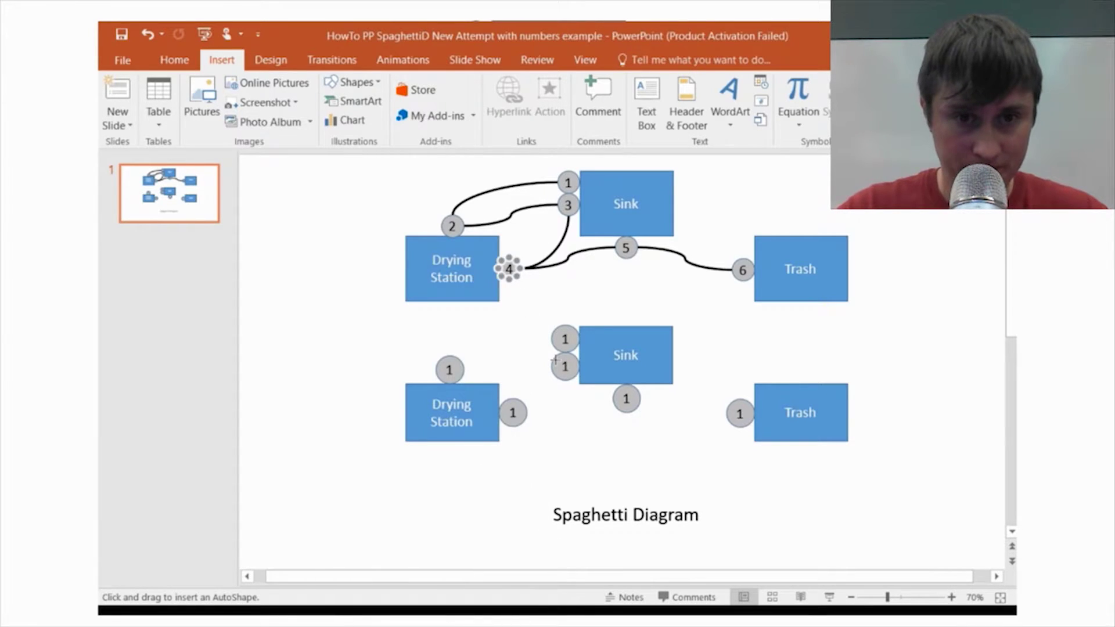
pyautogui.moveTo(550, 339); pyautogui.dragTo(451, 356)
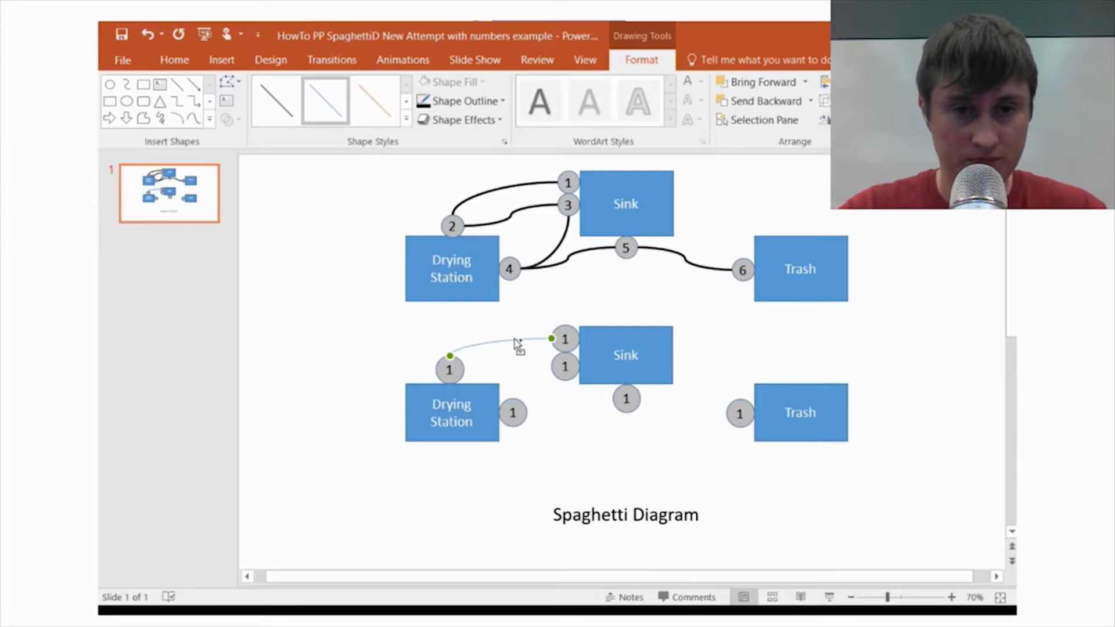
pyautogui.click(492, 103)
pyautogui.click(442, 144)
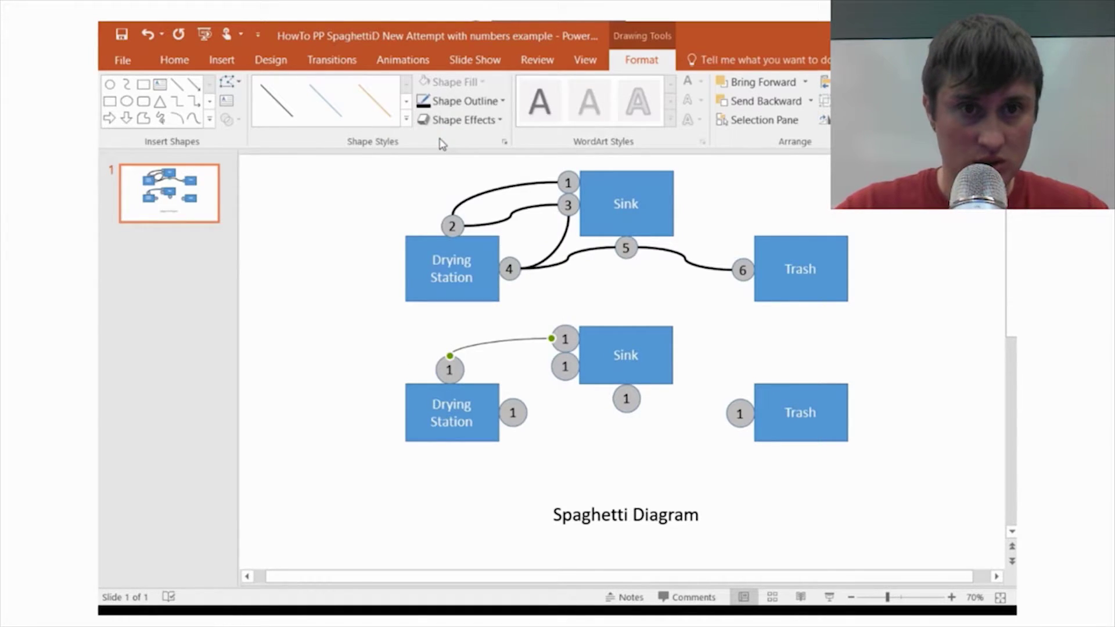
pyautogui.click(475, 103)
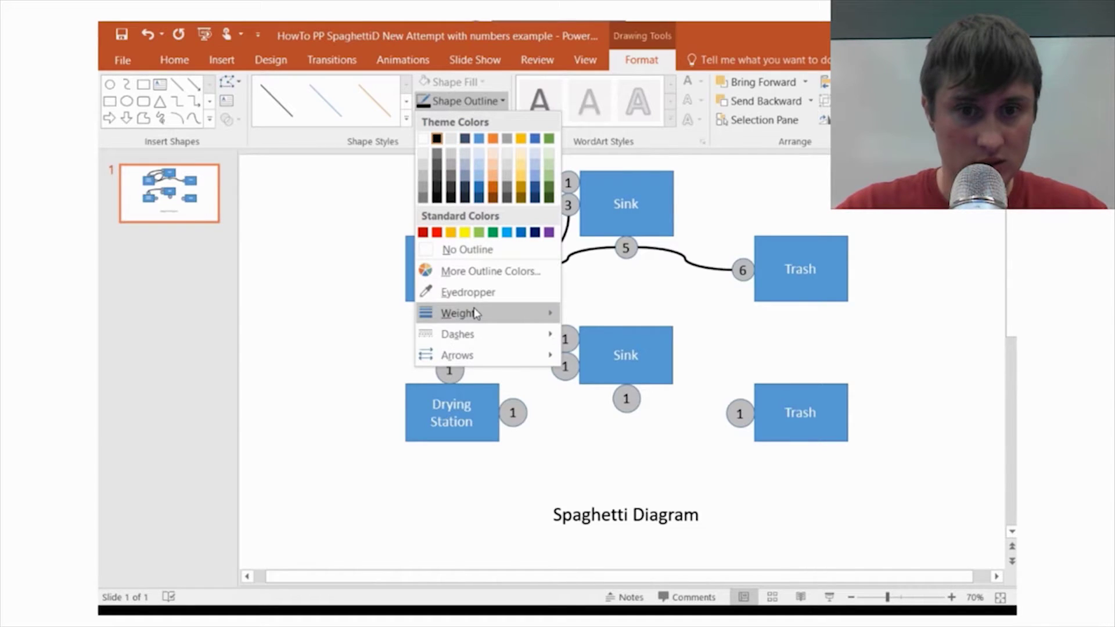
# Step: Set the curved connector's line weight to 3 pt
pyautogui.moveTo(475, 314)
pyautogui.click(669, 414)
pyautogui.click(544, 386)
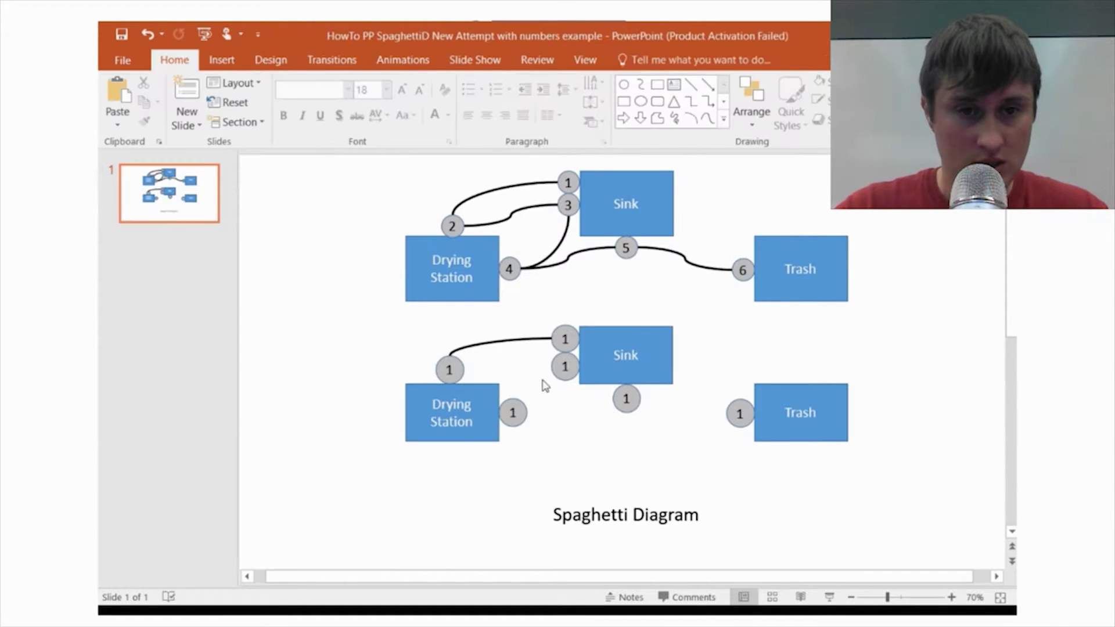
# Step: Paste several copies of the connector, stacked above the Spaghetti Diagram title
pyautogui.click(515, 342)
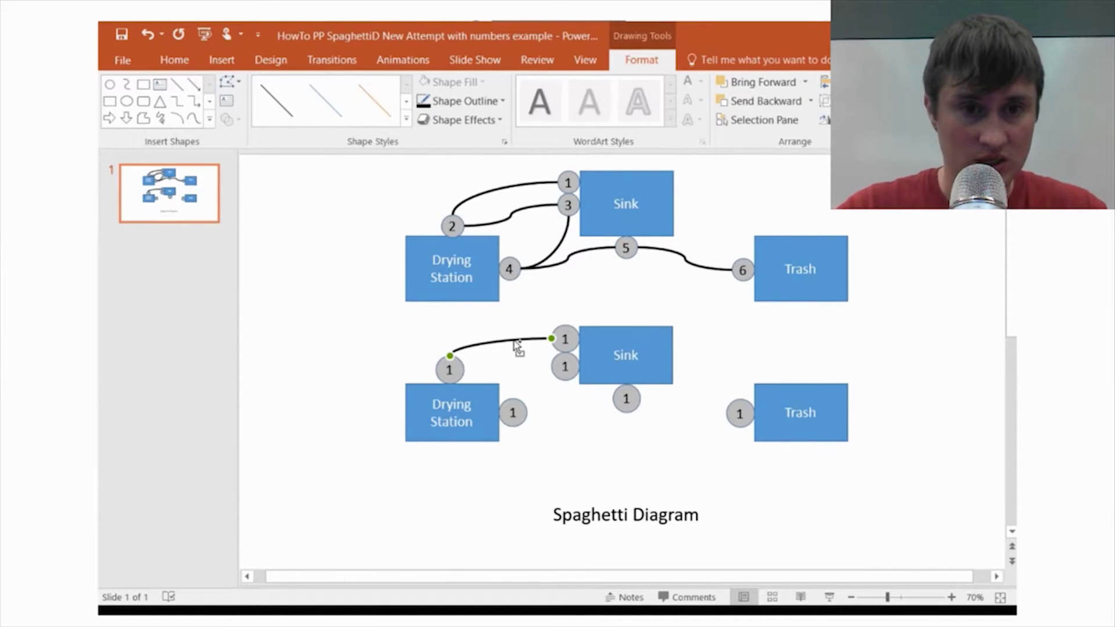
pyautogui.click(518, 372)
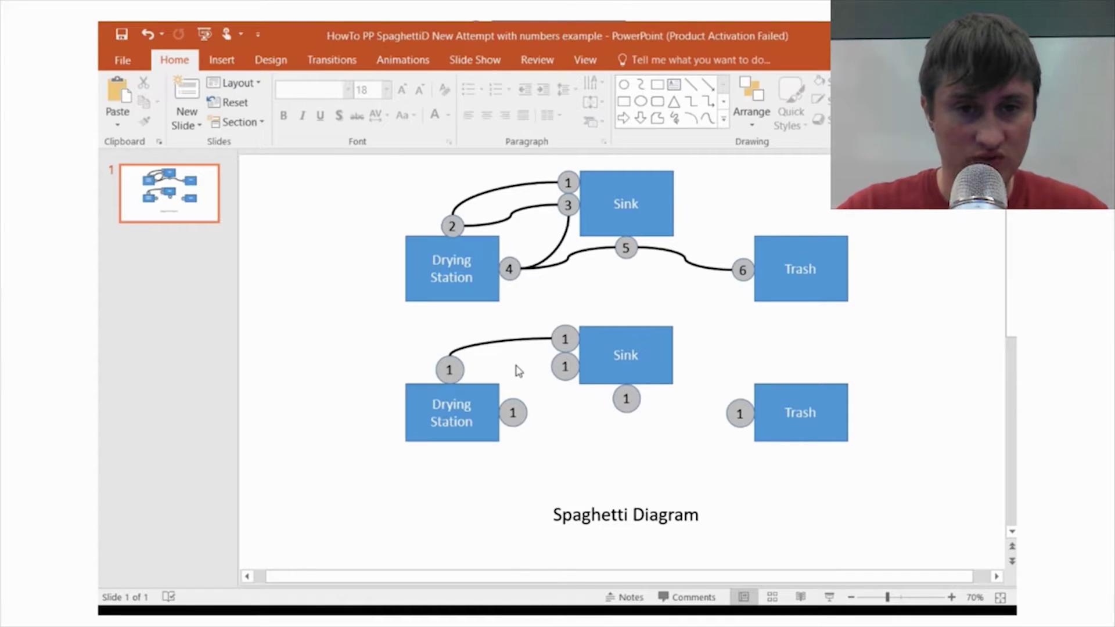
pyautogui.hotkey('ctrl', 'v')
pyautogui.moveTo(511, 355)
pyautogui.mouseDown()
pyautogui.moveTo(577, 424)
pyautogui.moveTo(580, 449)
pyautogui.mouseUp()
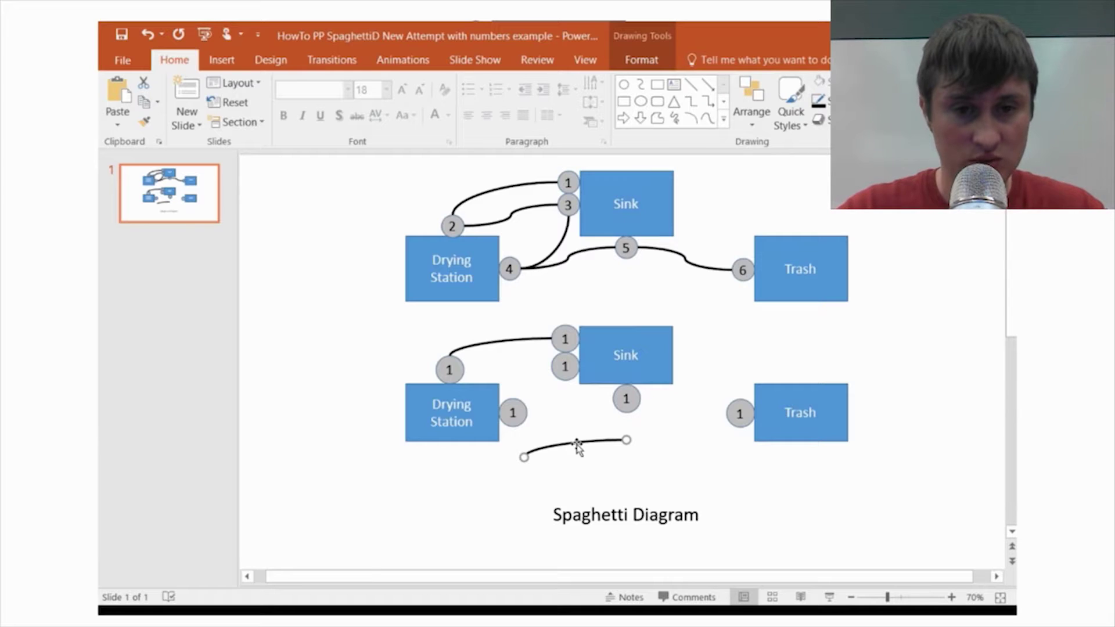
pyautogui.hotkey('ctrl', 'v')
pyautogui.hotkey('ctrl', 'v')
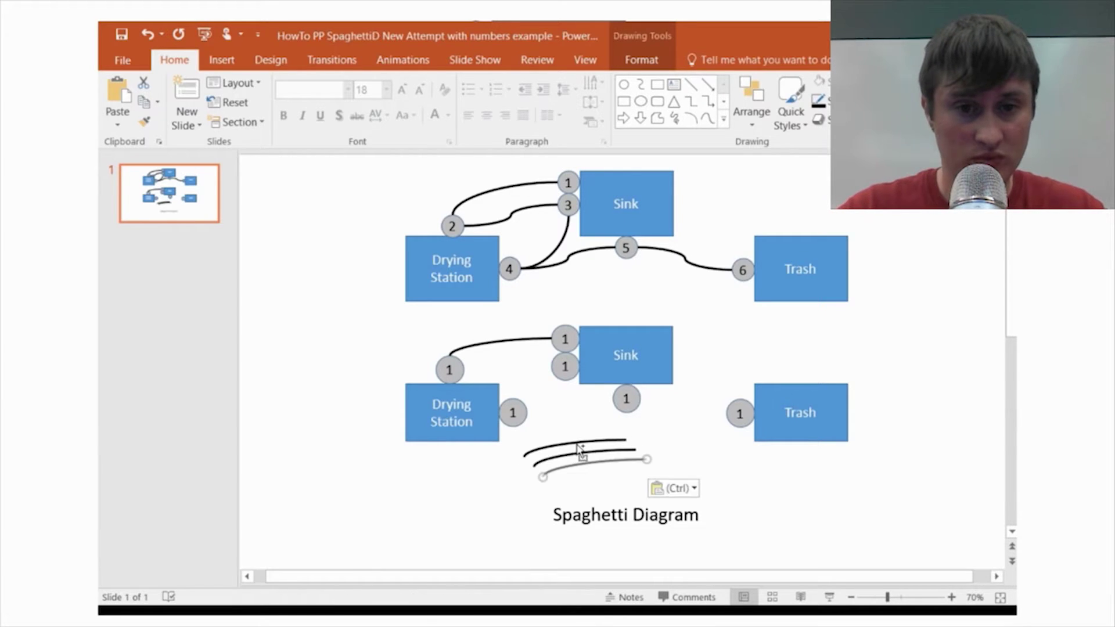
pyautogui.hotkey('ctrl', 'v')
pyautogui.hotkey('ctrl', 'v')
pyautogui.hotkey('ctrl', 'v')
pyautogui.click(572, 447)
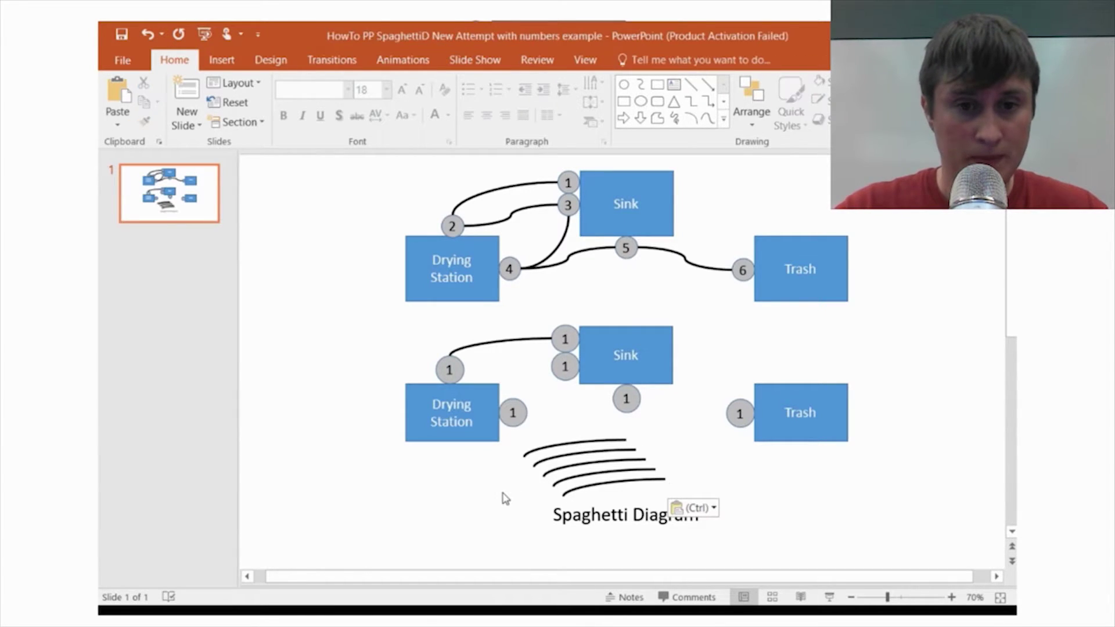
# Step: Connect Drying Station's top circle to Sink's second circle, and back to Drying Station's right circle
pyautogui.click(562, 444)
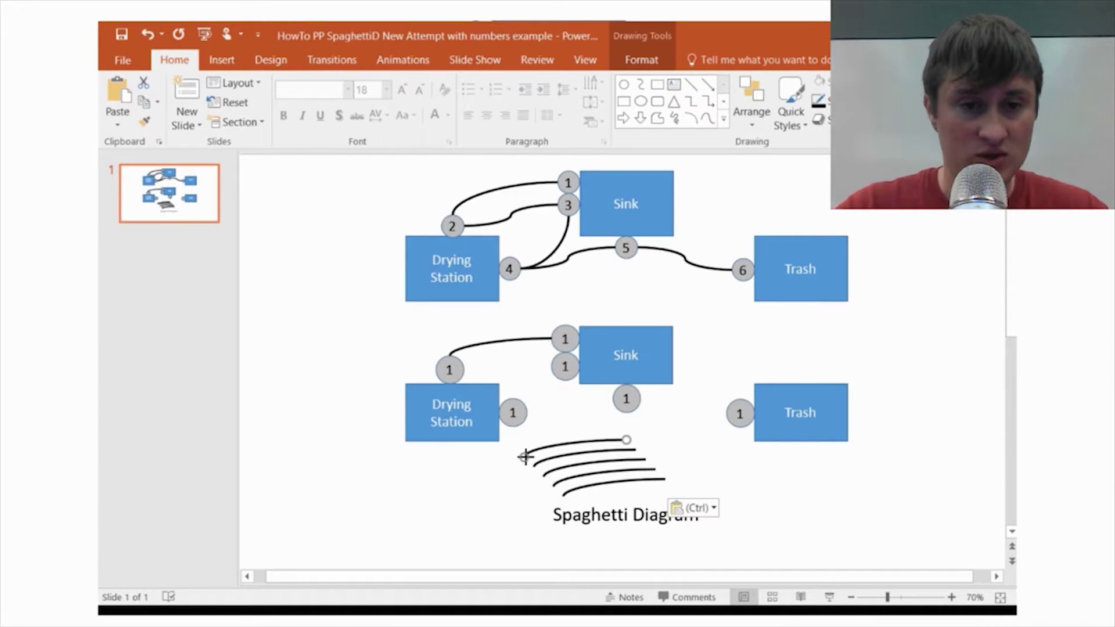
pyautogui.moveTo(524, 457); pyautogui.dragTo(463, 369)
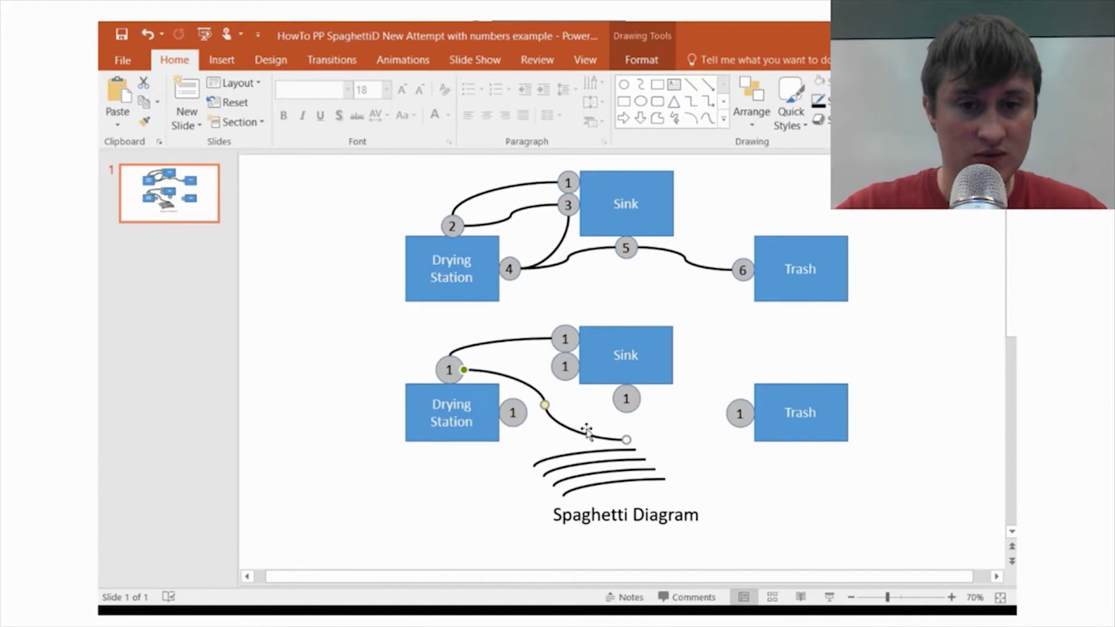
pyautogui.moveTo(624, 439); pyautogui.dragTo(551, 367)
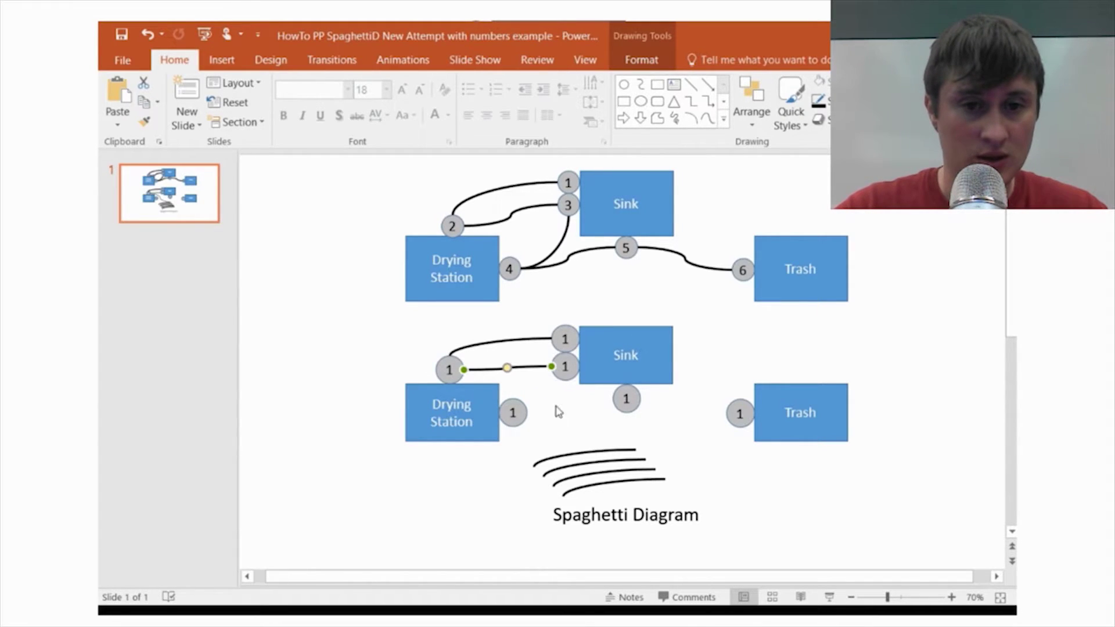
pyautogui.click(560, 454)
pyautogui.moveTo(635, 450); pyautogui.dragTo(565, 380)
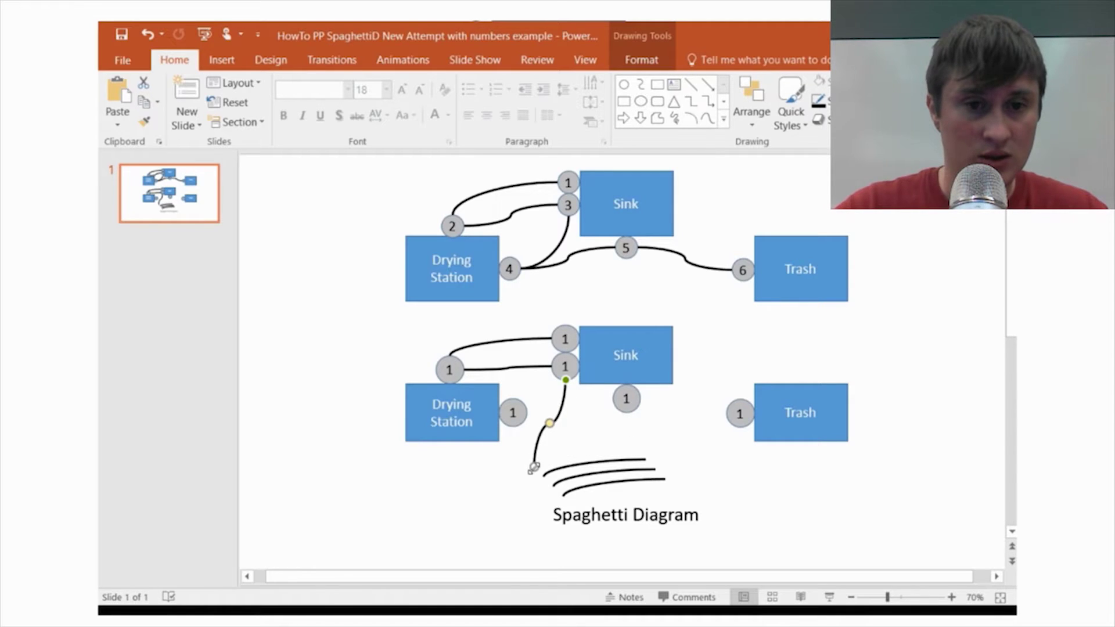
pyautogui.moveTo(533, 467); pyautogui.dragTo(522, 413)
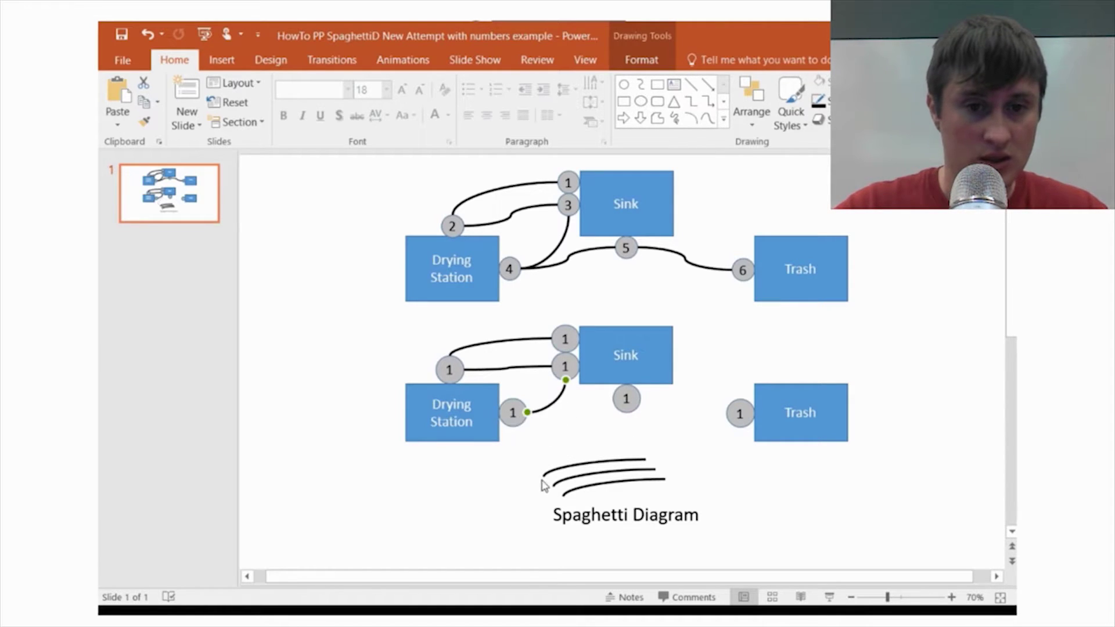
# Step: Connect Drying Station's right circle to the circle below Sink, then to the Trash circle
pyautogui.click(542, 475)
pyautogui.moveTo(542, 475); pyautogui.dragTo(528, 412)
pyautogui.moveTo(645, 459); pyautogui.dragTo(623, 398)
pyautogui.click(633, 471)
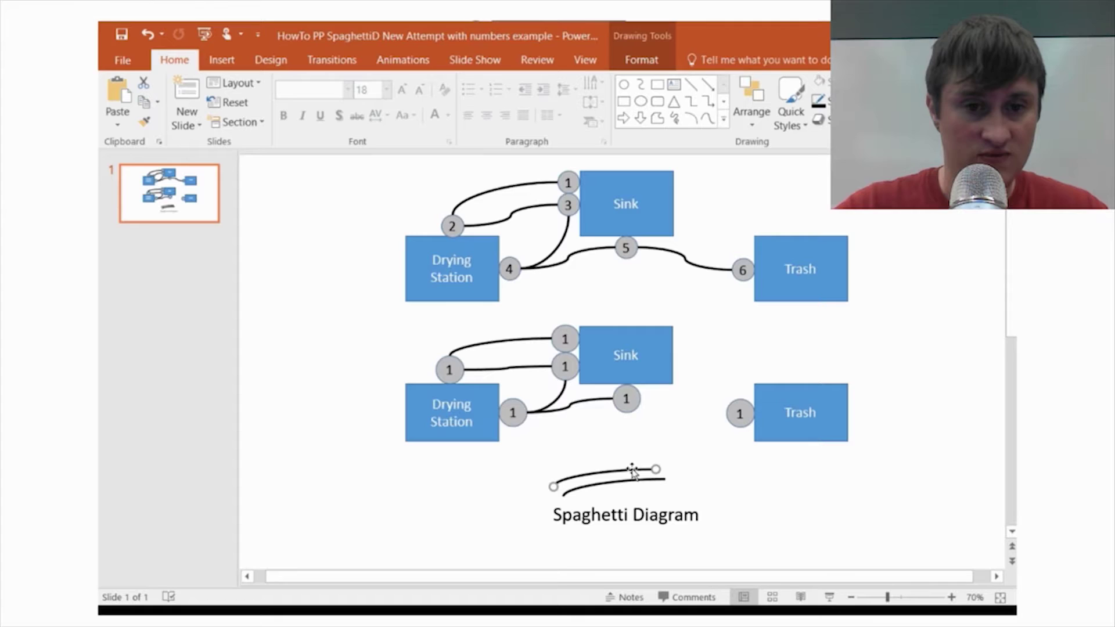
pyautogui.moveTo(552, 486); pyautogui.dragTo(641, 399)
pyautogui.moveTo(656, 469); pyautogui.dragTo(727, 414)
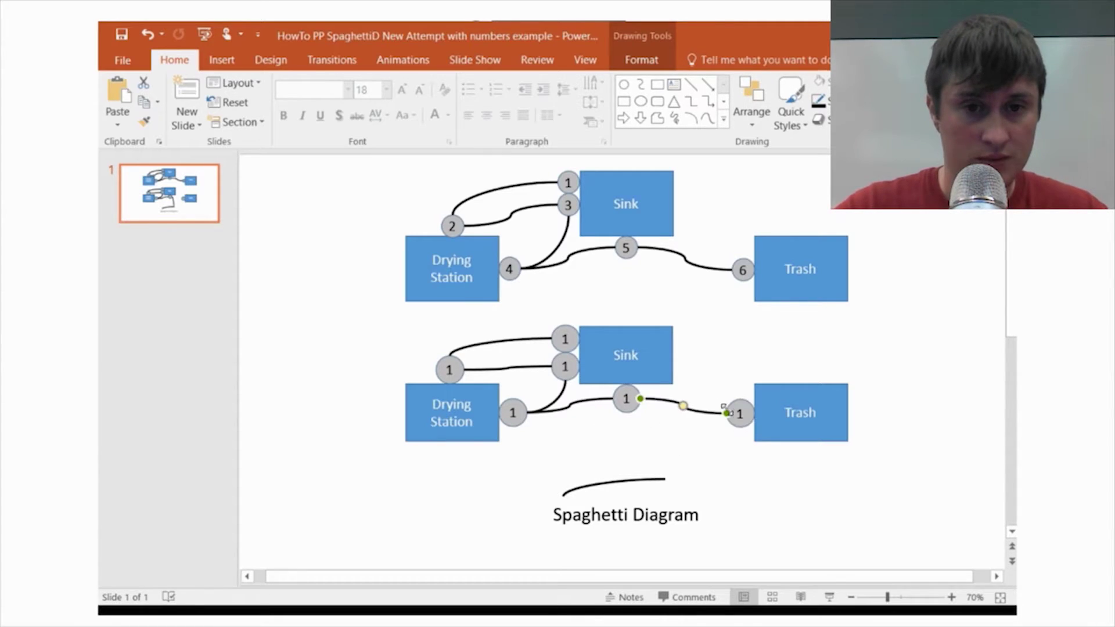
pyautogui.click(620, 484)
# Step: Delete the leftover curve and renumber the first three circles 2, 3 and 4
pyautogui.press('Delete')
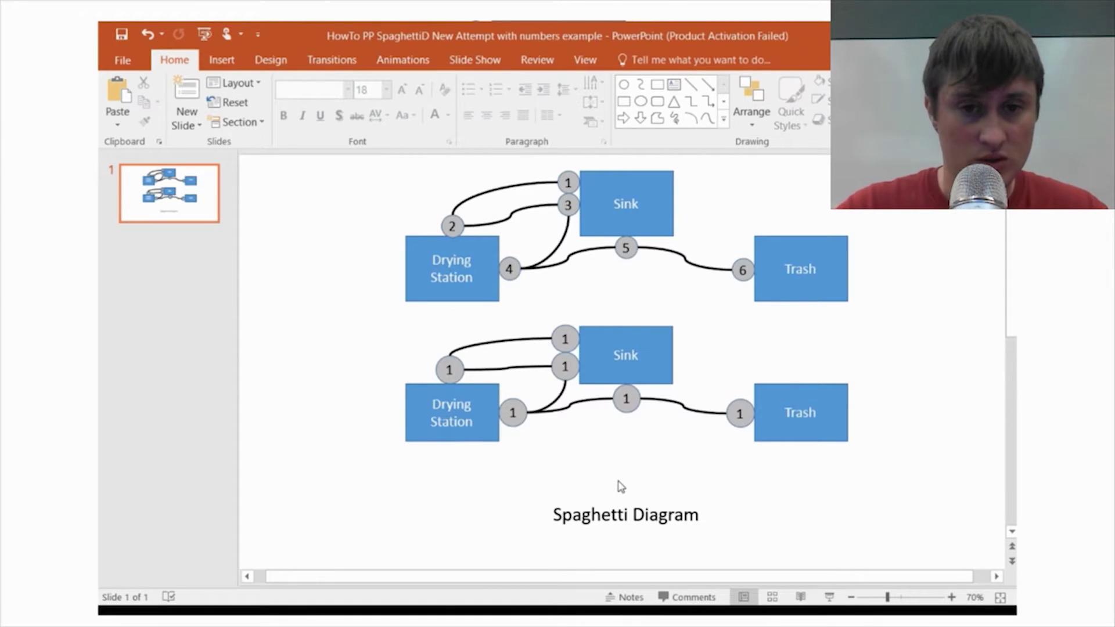
pyautogui.click(453, 371)
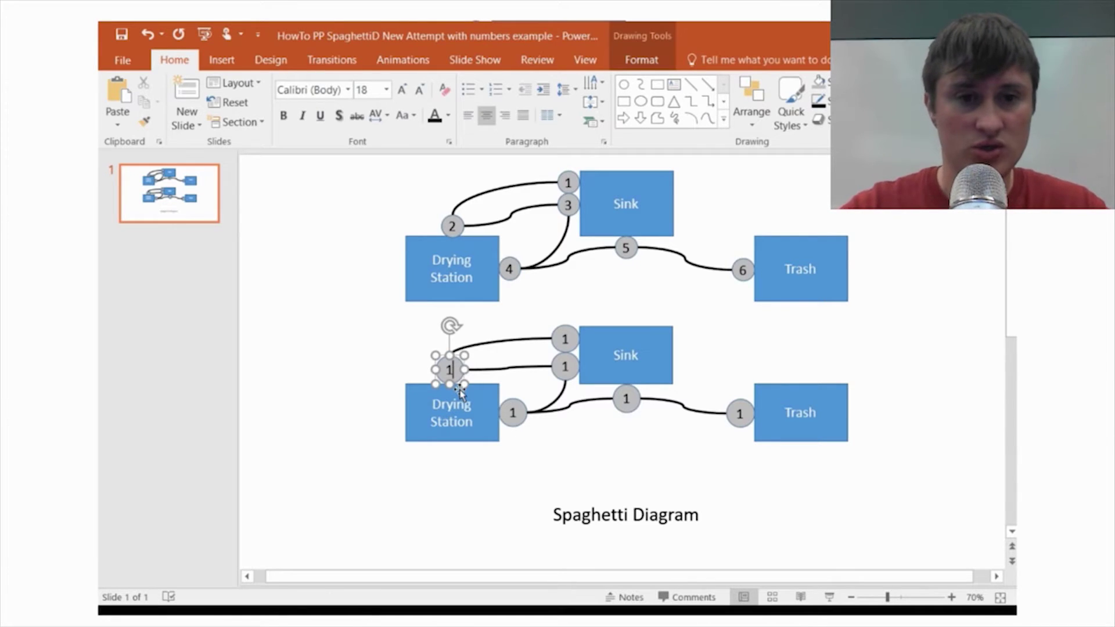
pyautogui.write('2')
pyautogui.click(567, 367)
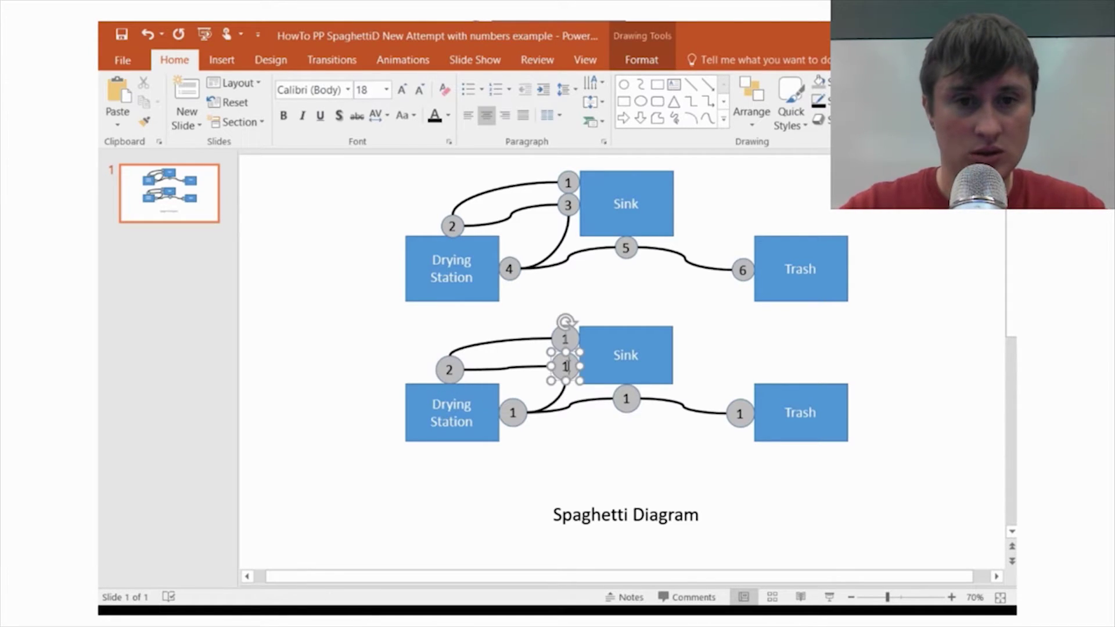
pyautogui.write('3')
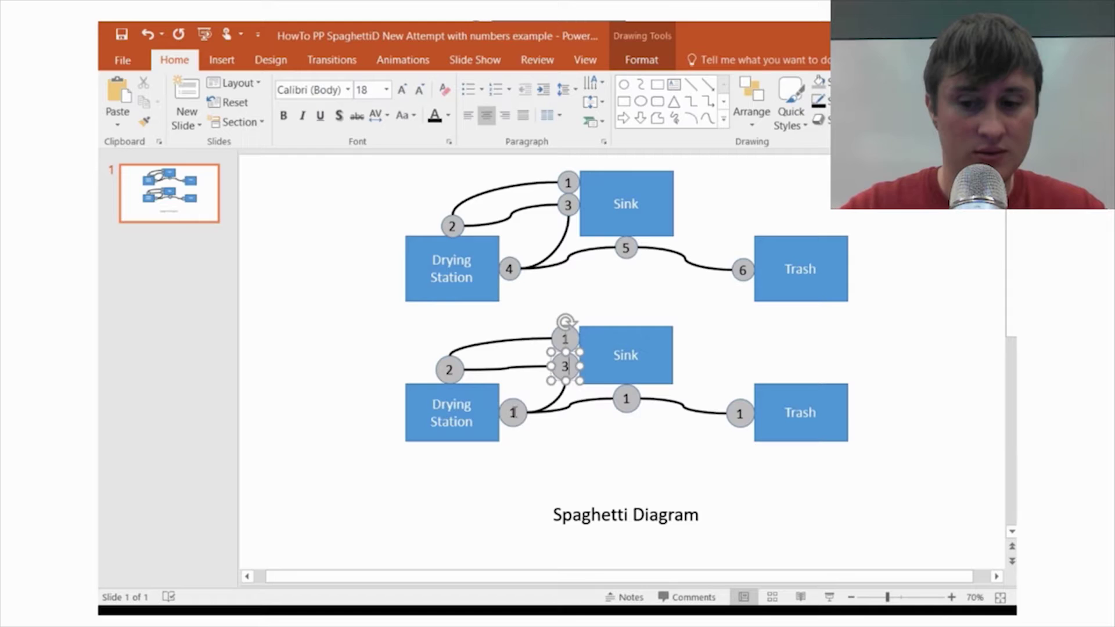
pyautogui.click(514, 412)
pyautogui.write('4')
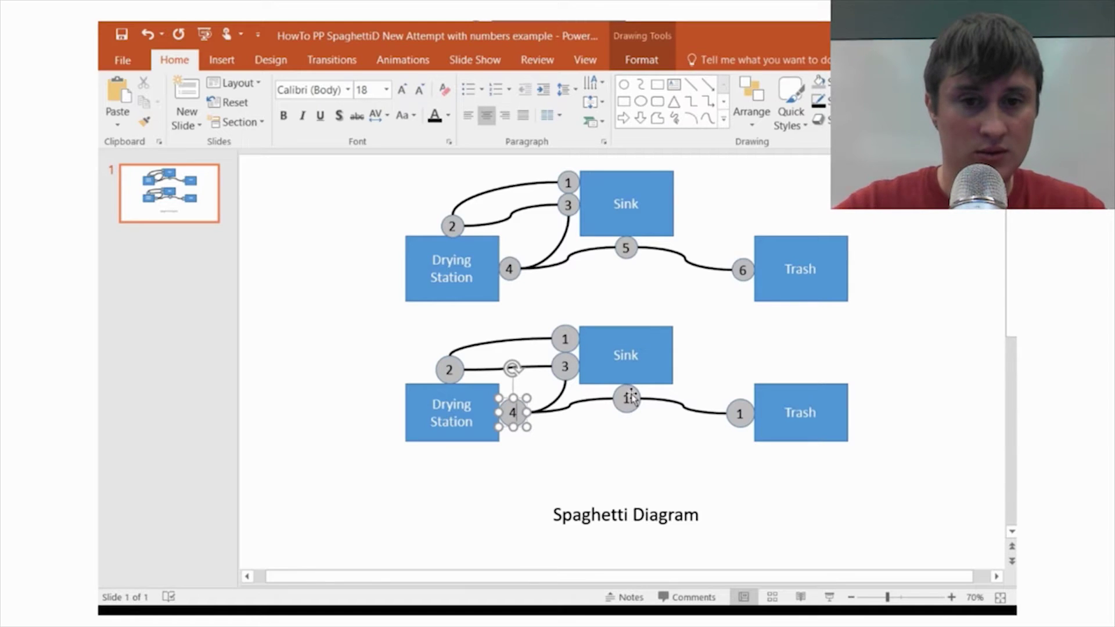
# Step: Renumber the circles below Sink and beside Trash as 5 and 6
pyautogui.click(629, 398)
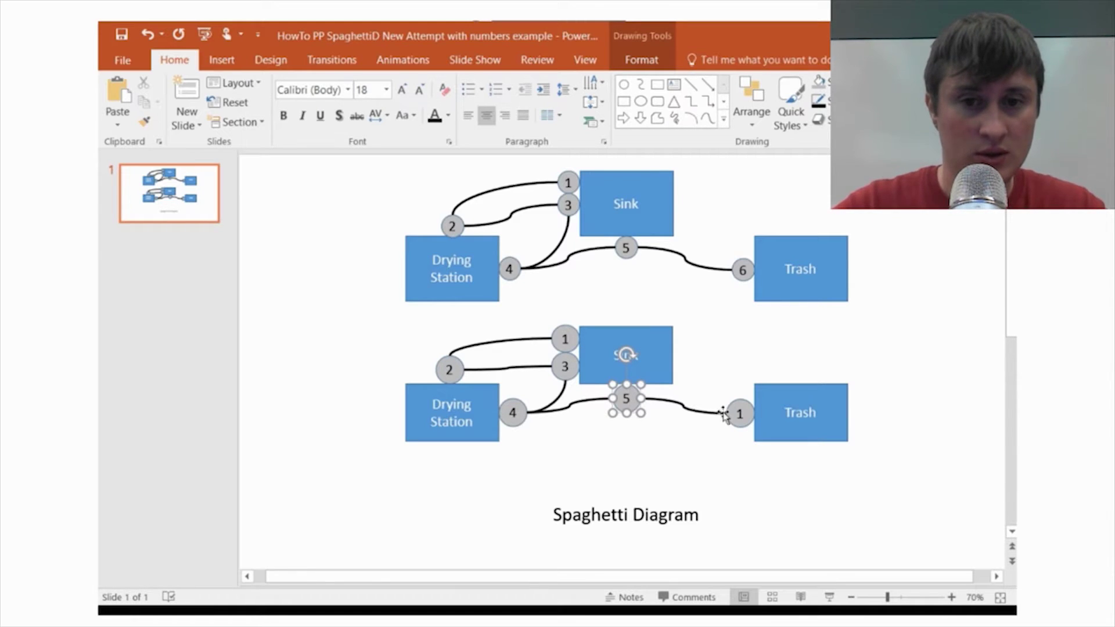
pyautogui.click(744, 412)
pyautogui.press('BackSpace')
pyautogui.write('6')
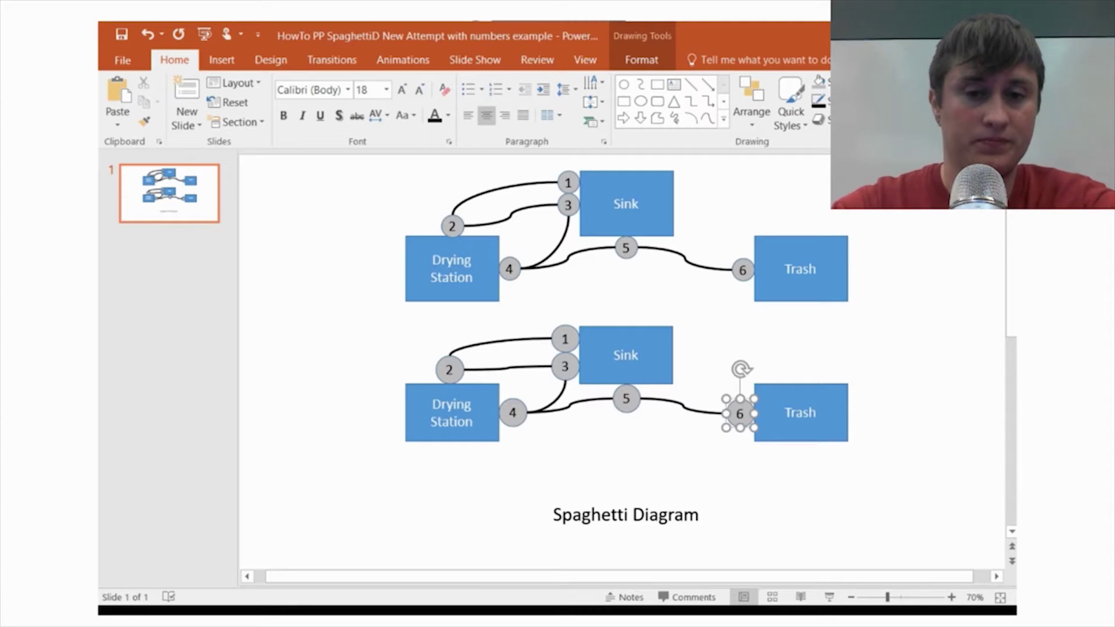
pyautogui.click(692, 468)
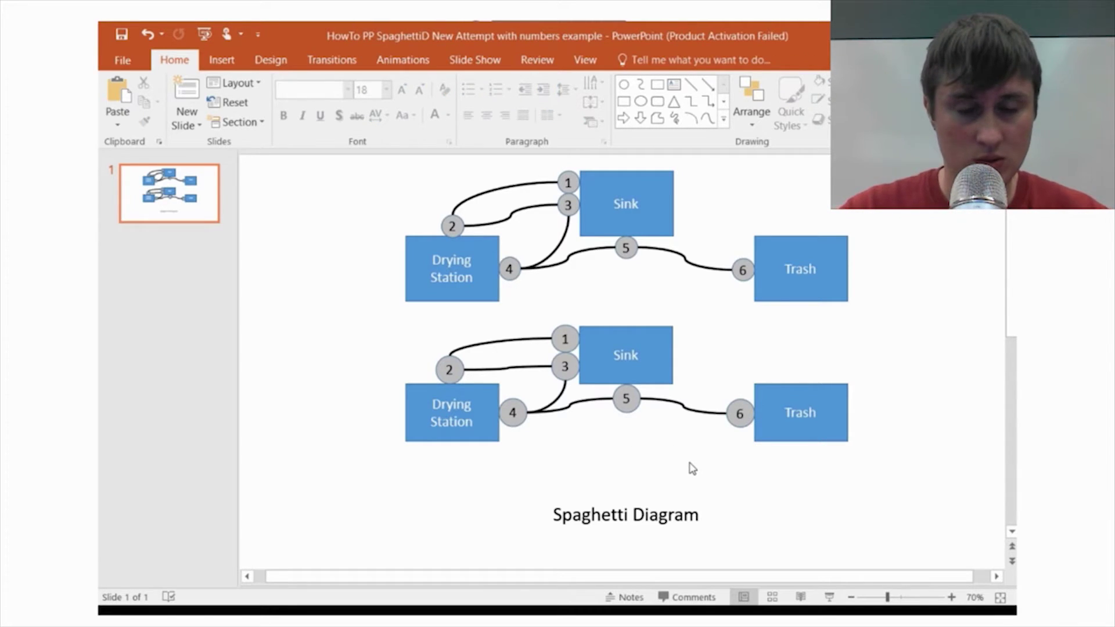
pyautogui.click(221, 62)
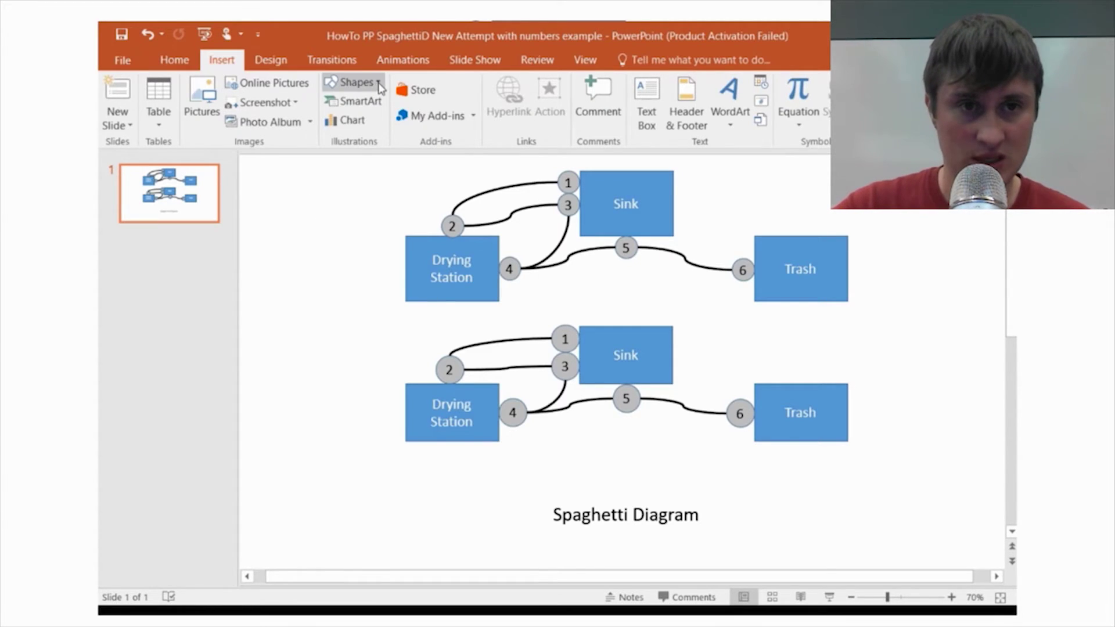
pyautogui.click(378, 84)
pyautogui.click(302, 249)
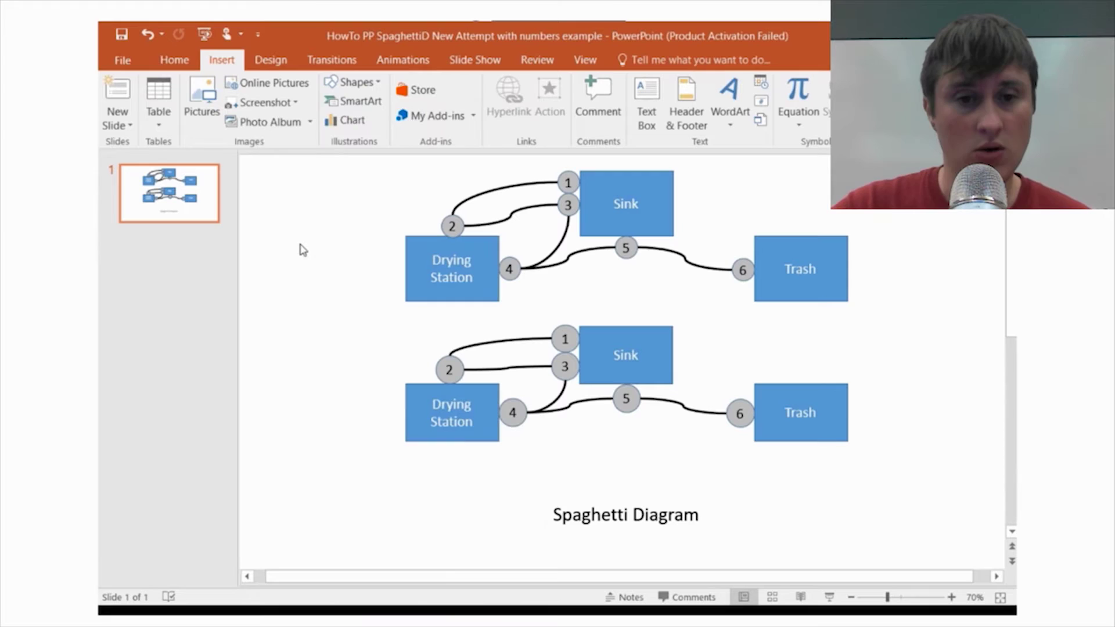